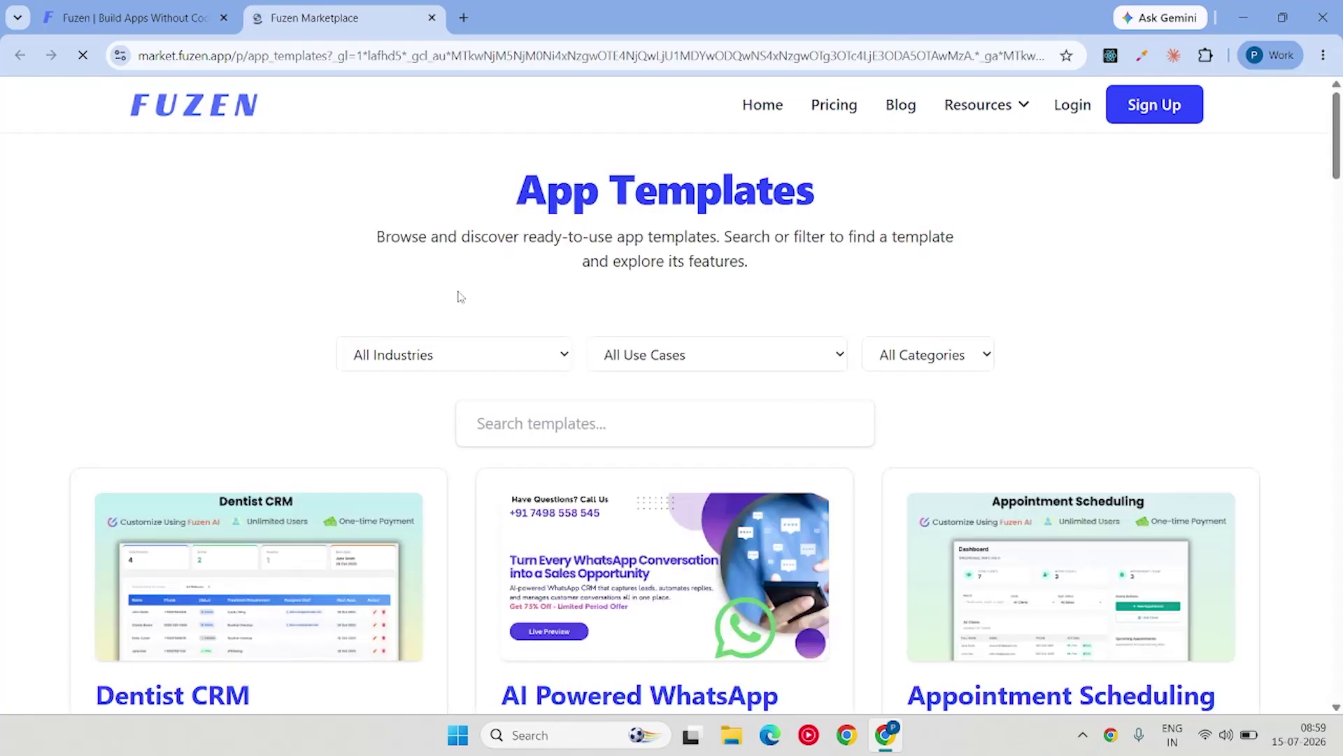
Search the app templates for "solar" and open the details of the Solar CRM template.
click(499, 406)
text(so)
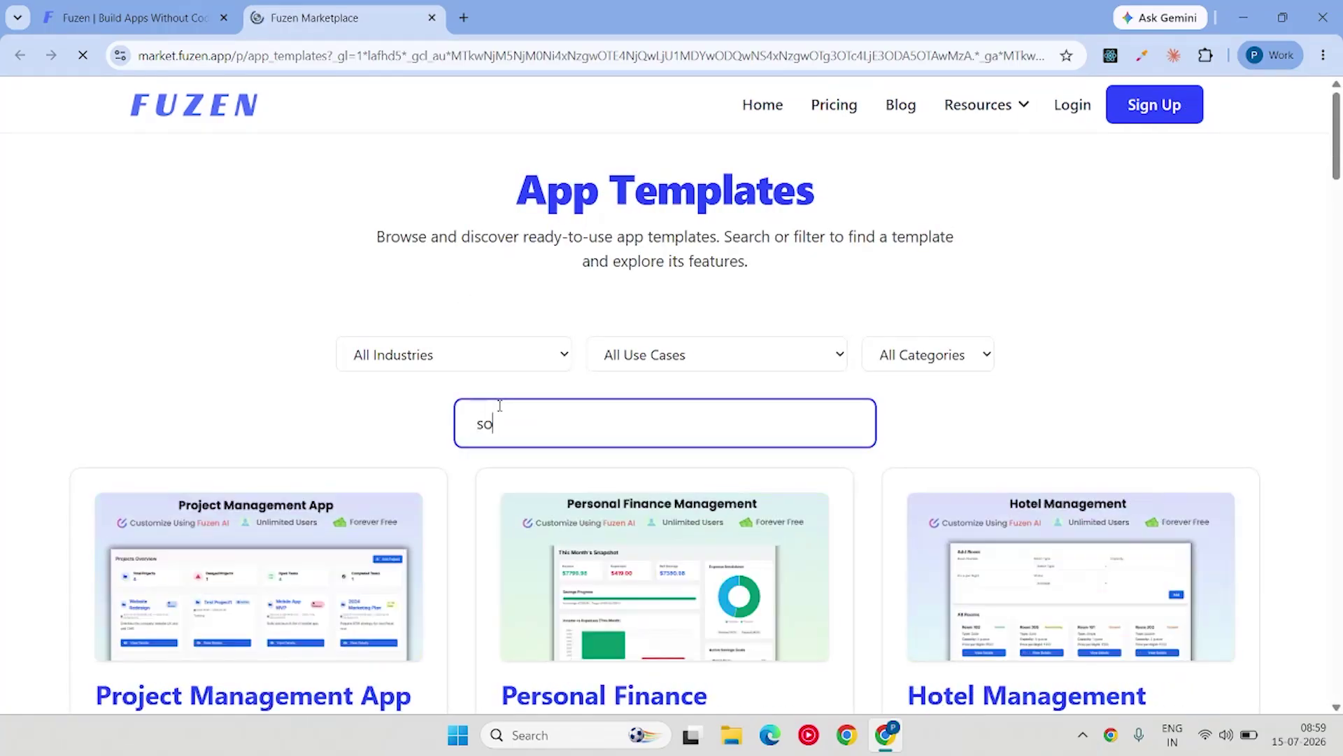
text(lar)
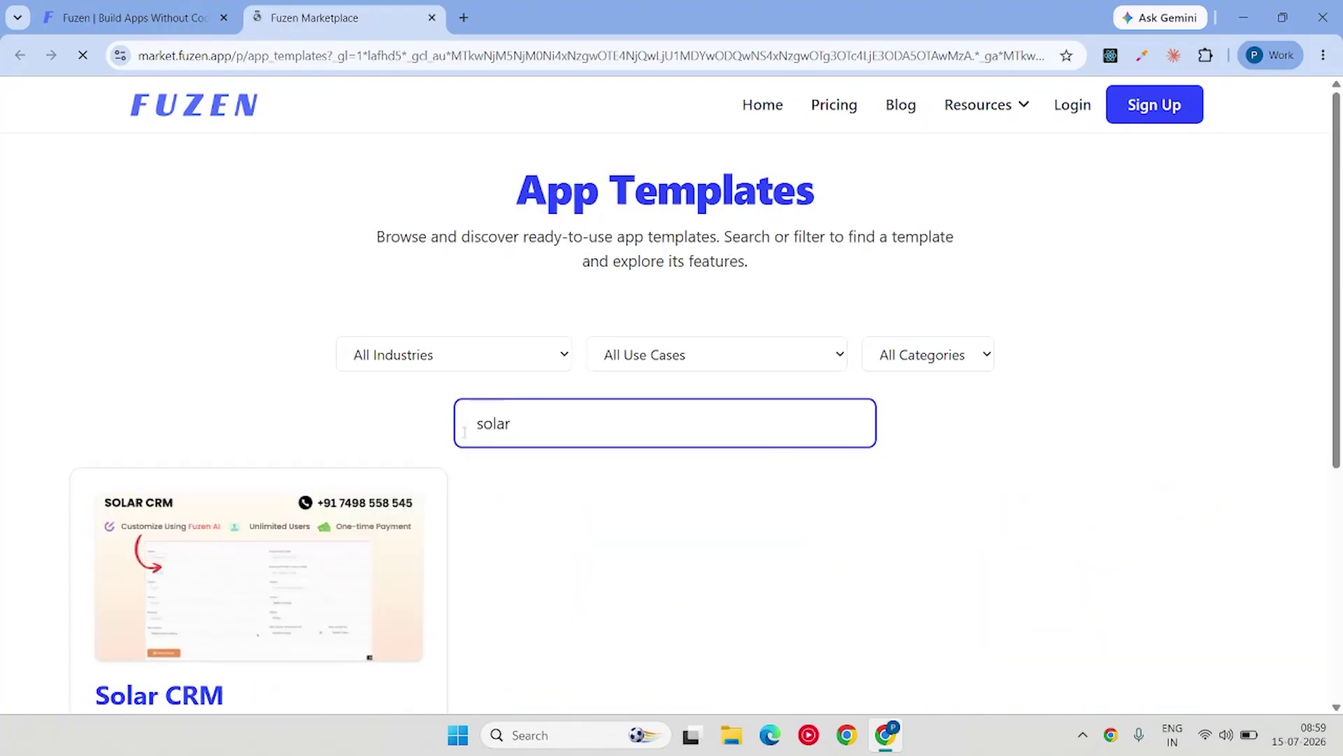
scroll(239, 544, down, 1)
scroll(174, 470, down, 2)
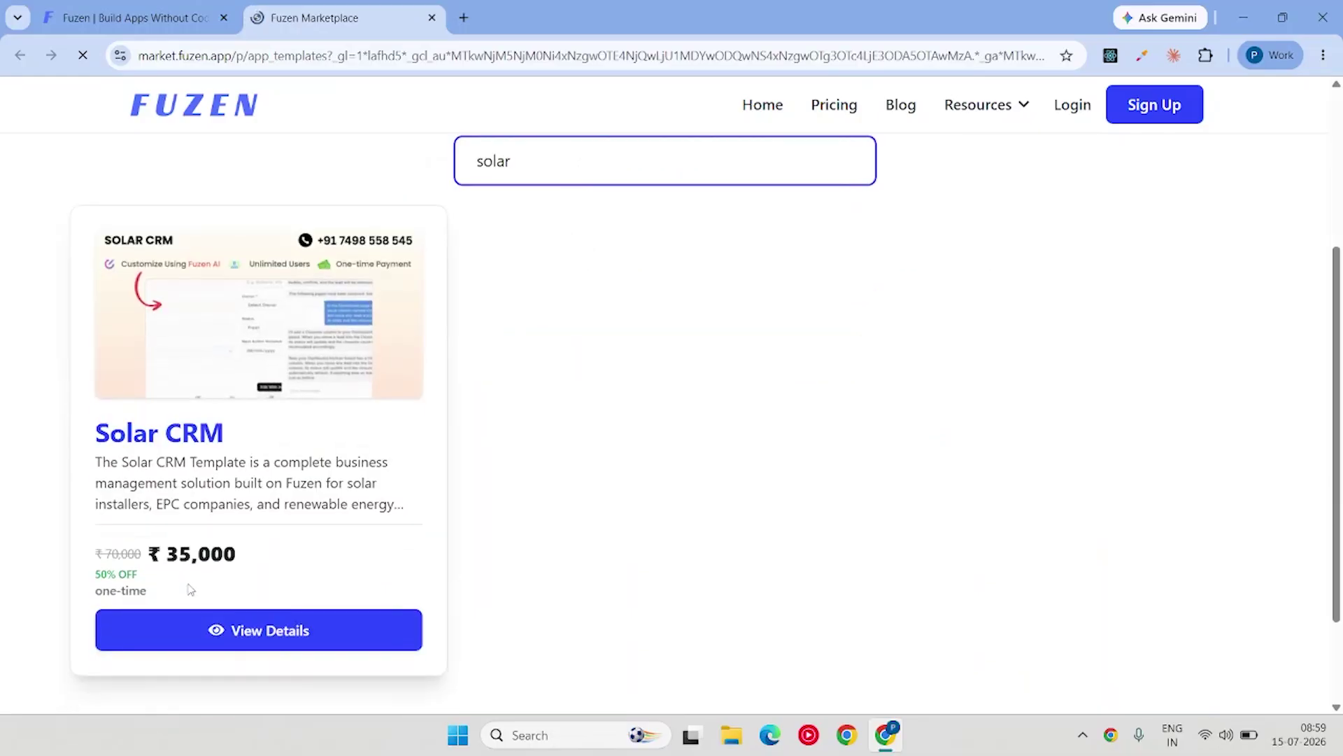
drag(237, 554, 149, 556)
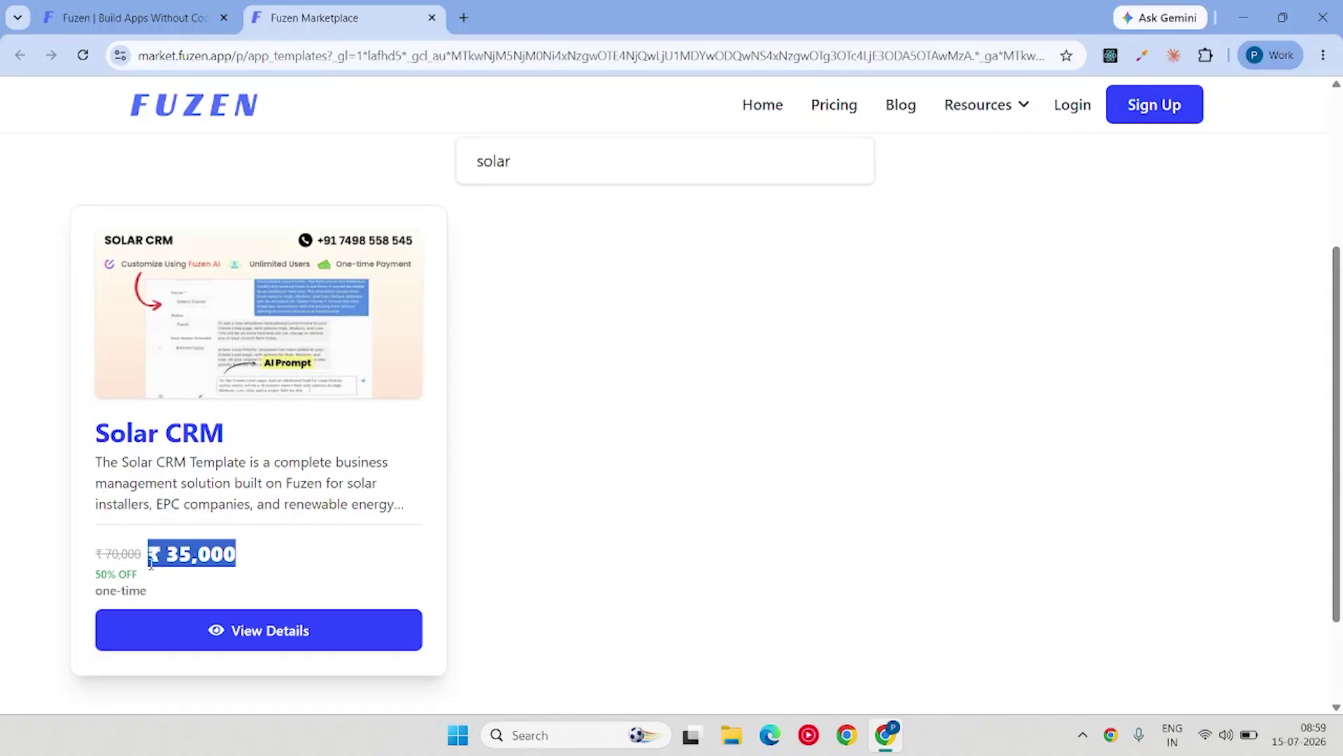
click(217, 626)
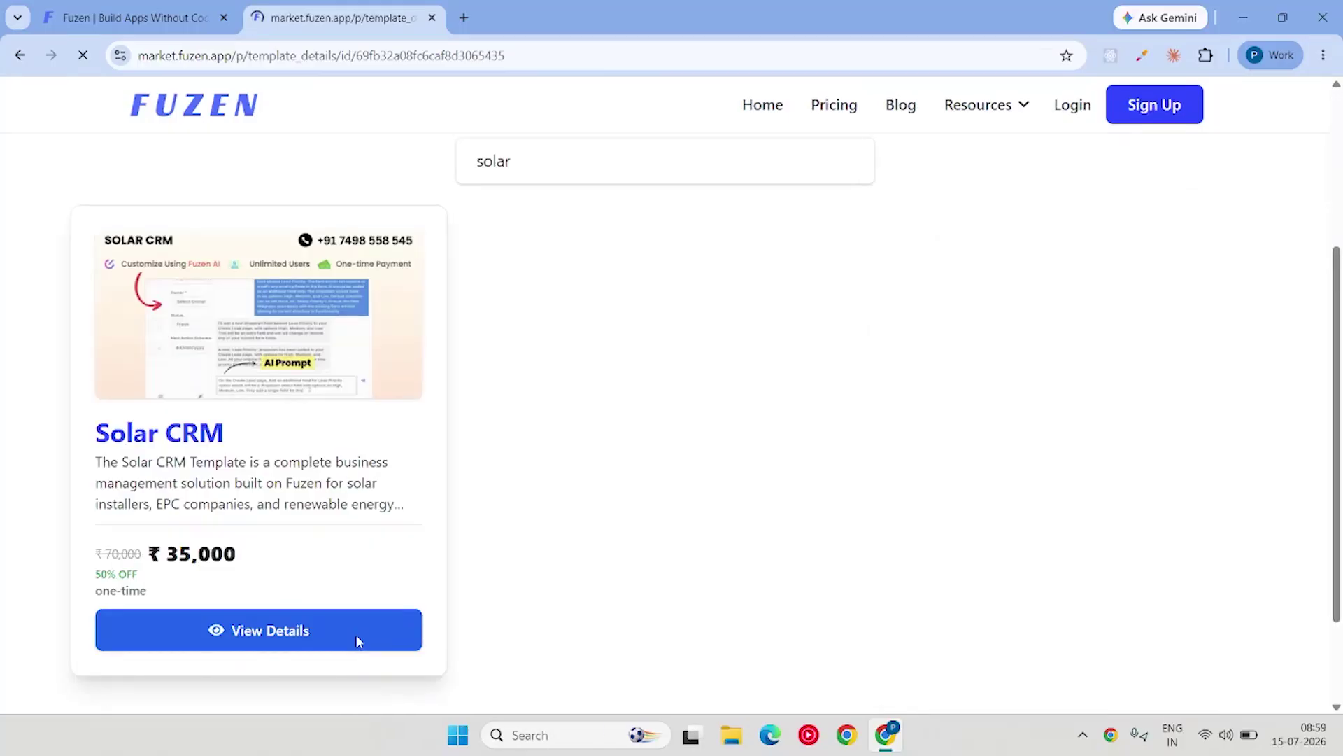
click(357, 639)
Review the Solar CRM template's offer price and description, and start its 14-day free trial.
drag(1137, 343, 988, 336)
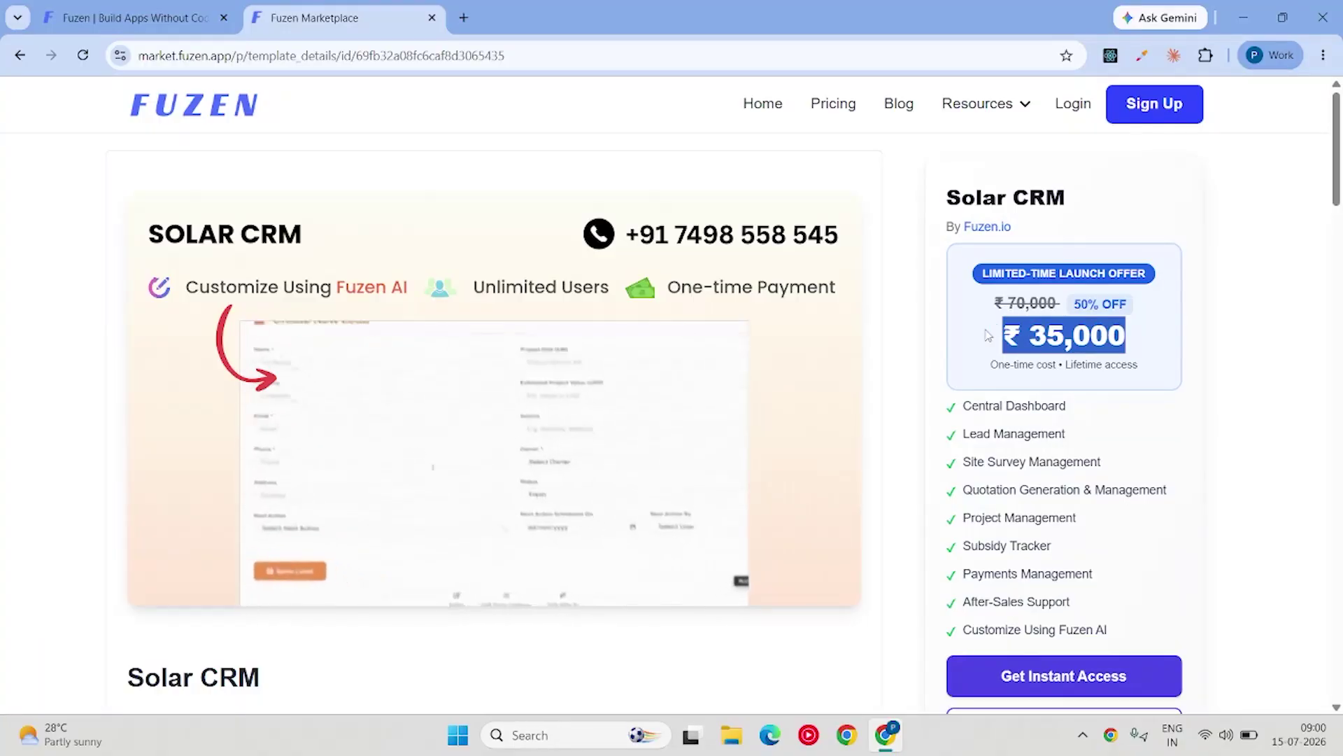
scroll(978, 335, down, 1)
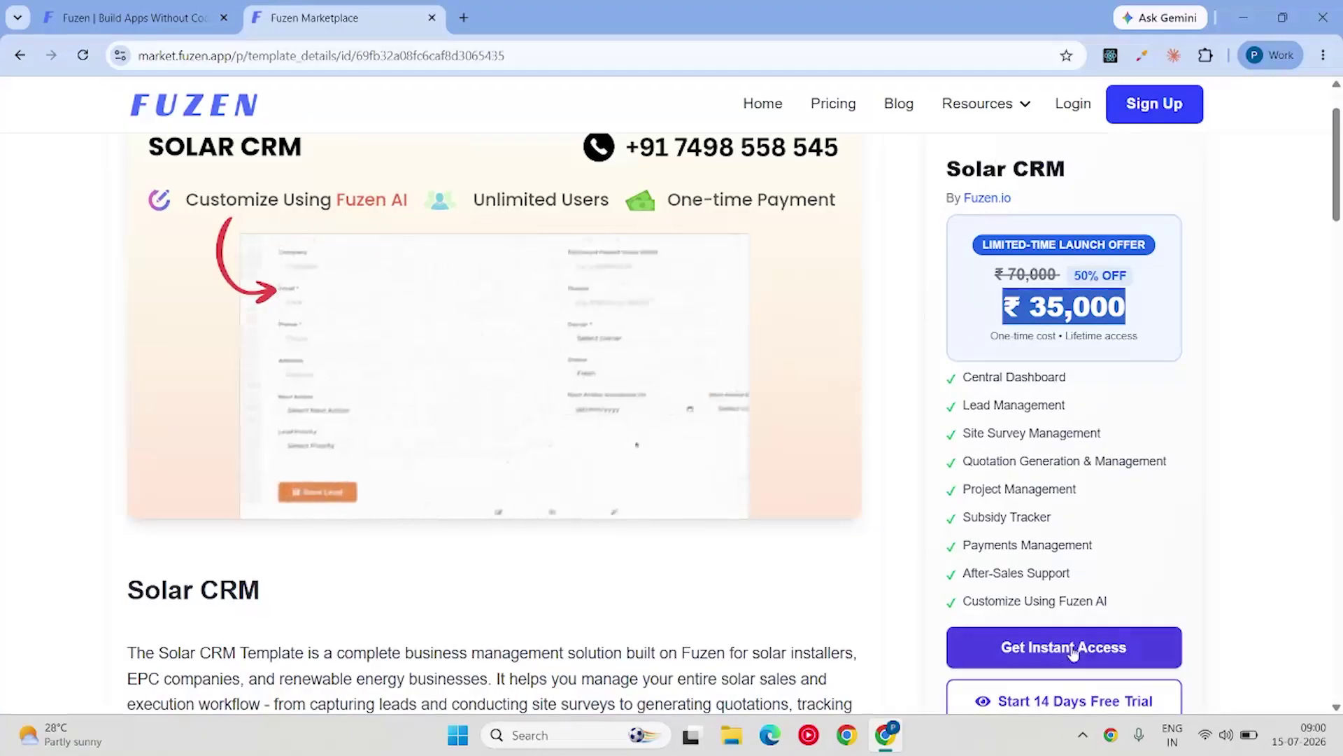
scroll(1046, 504, down, 3)
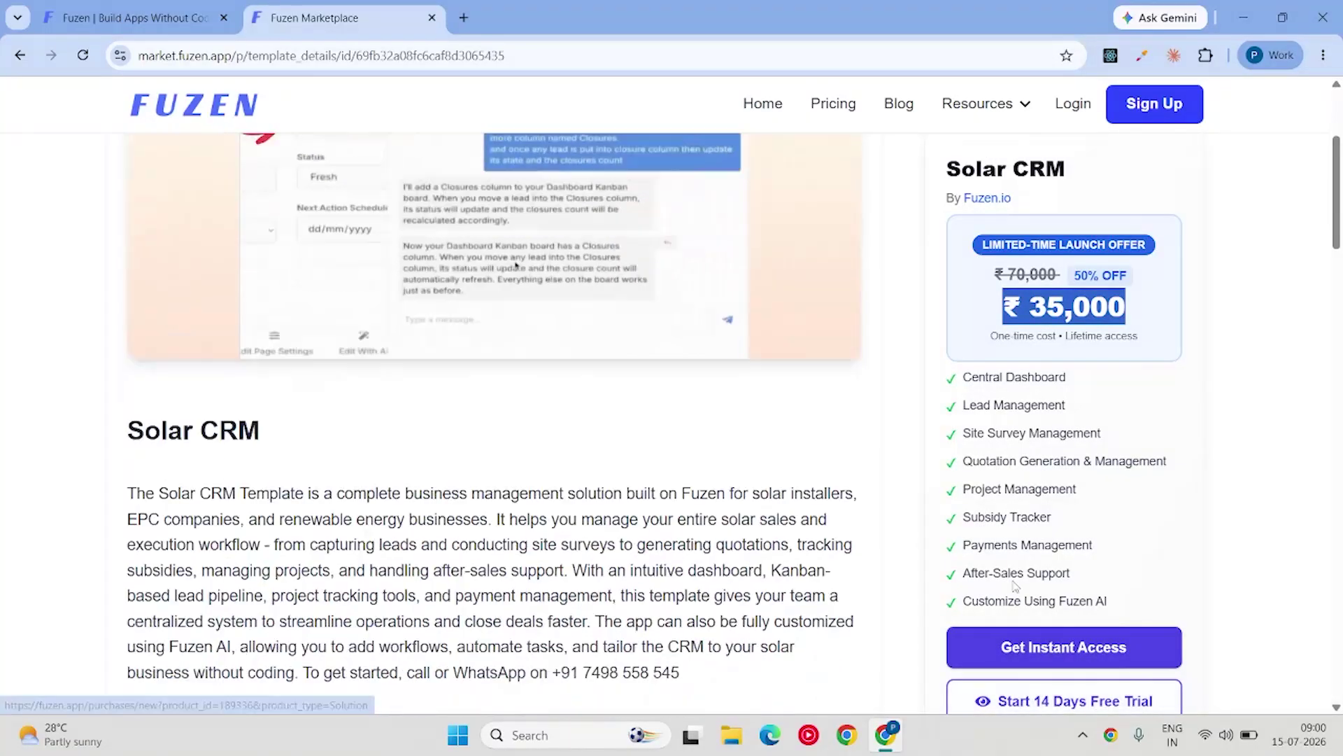
click(1044, 702)
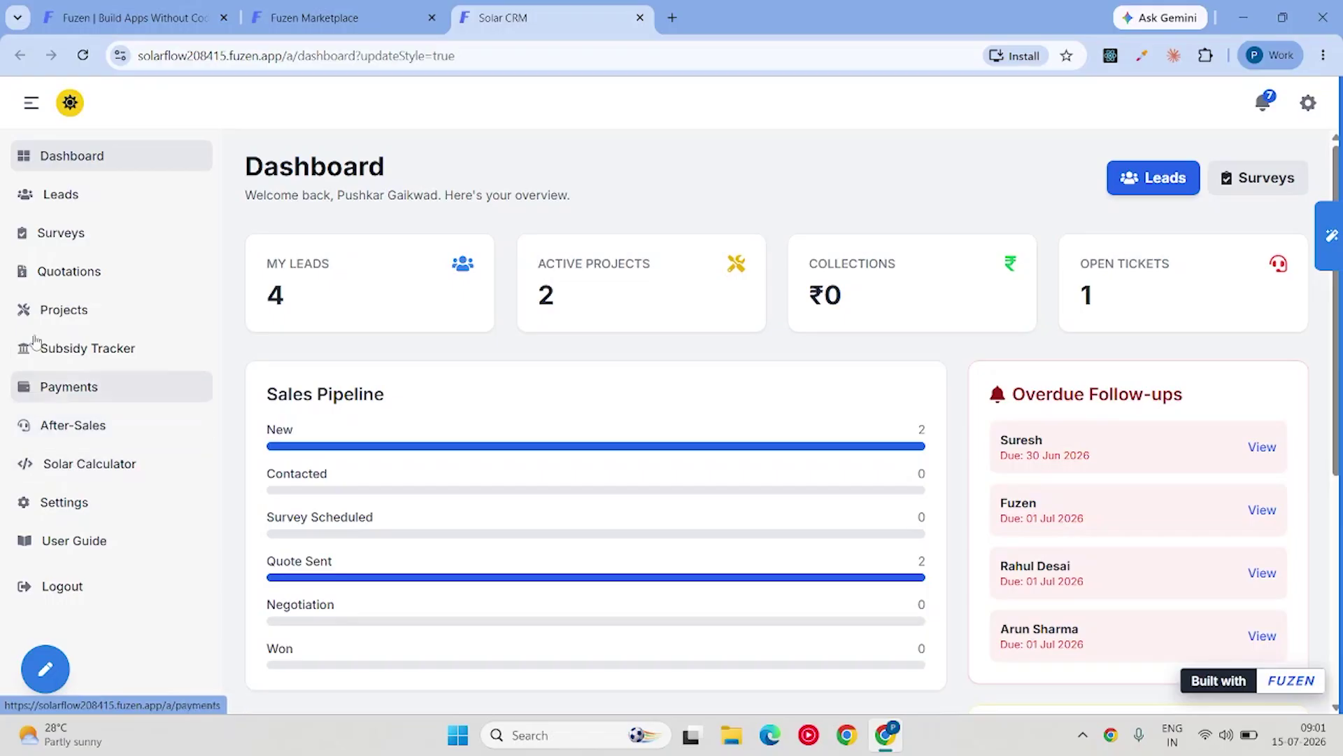
Open the Solar Calculator page of the CRM and copy the calculator widget's embed code.
click(77, 469)
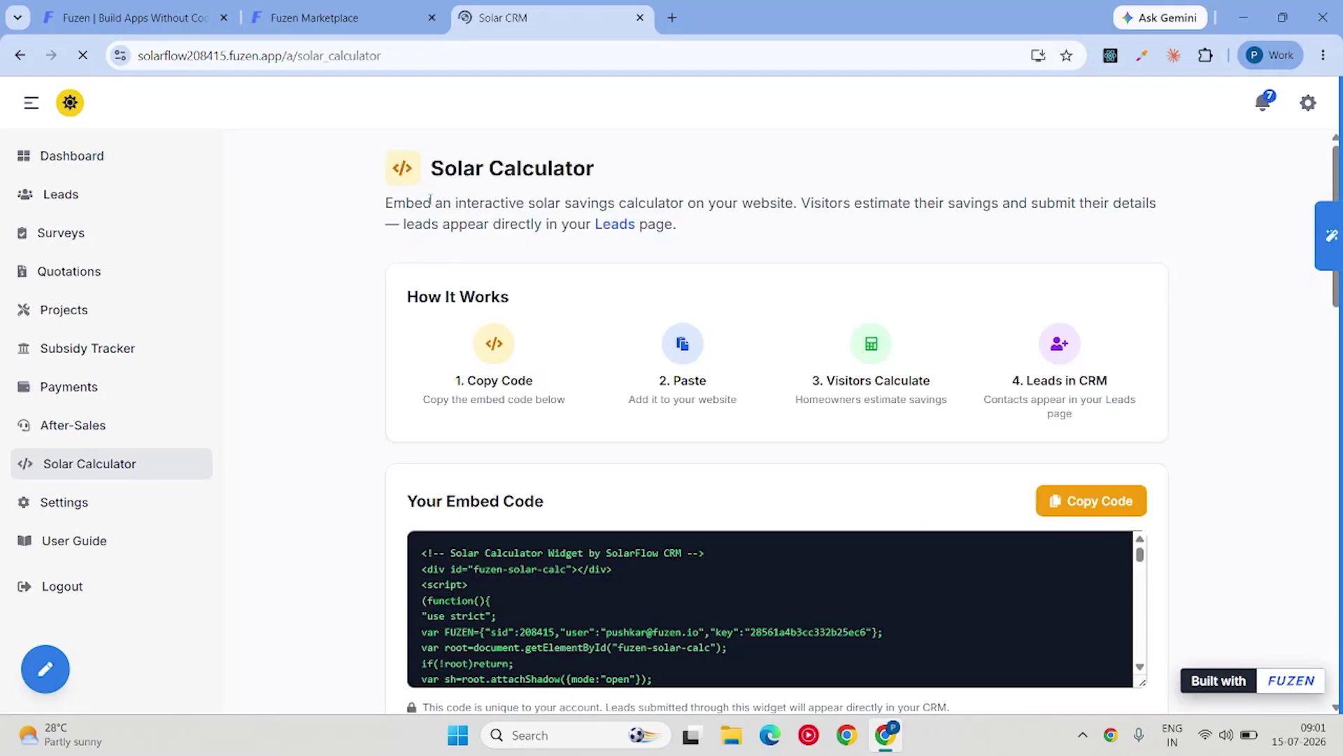
scroll(366, 234, down, 1)
scroll(371, 245, up, 1)
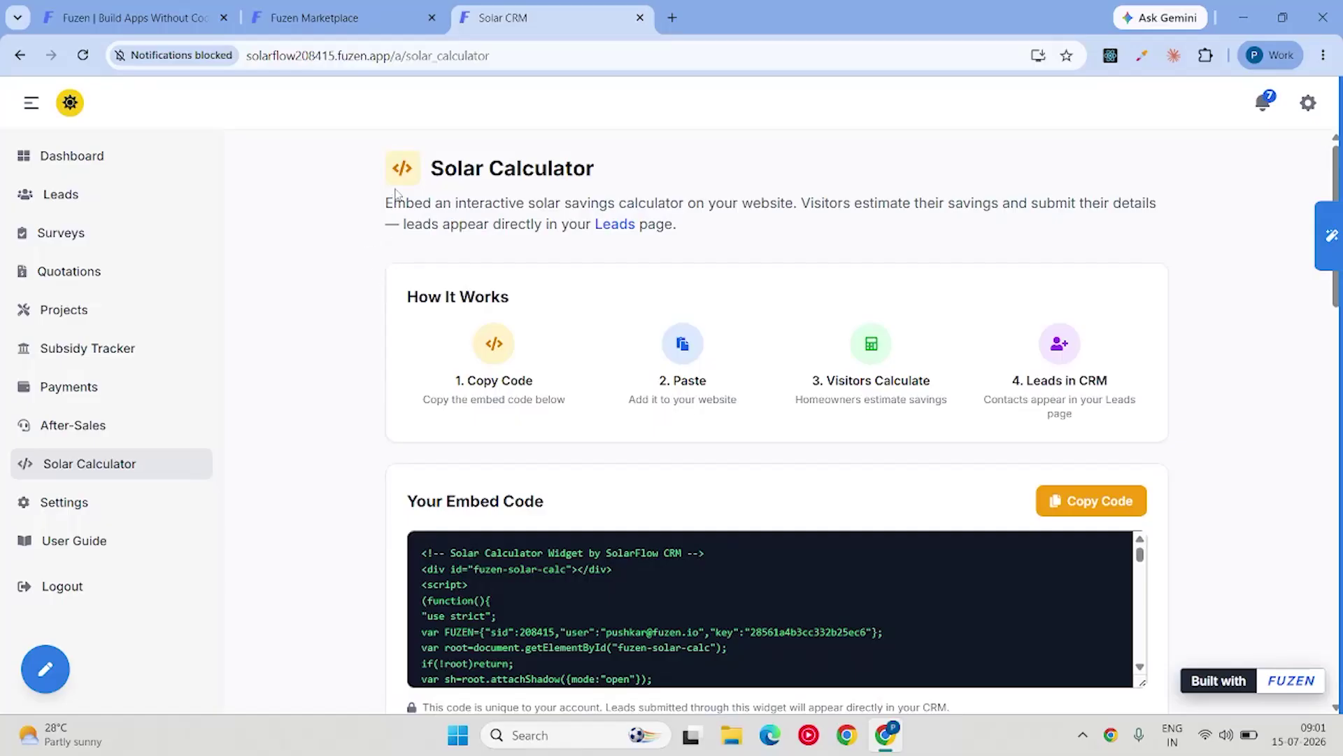
scroll(392, 206, down, 1)
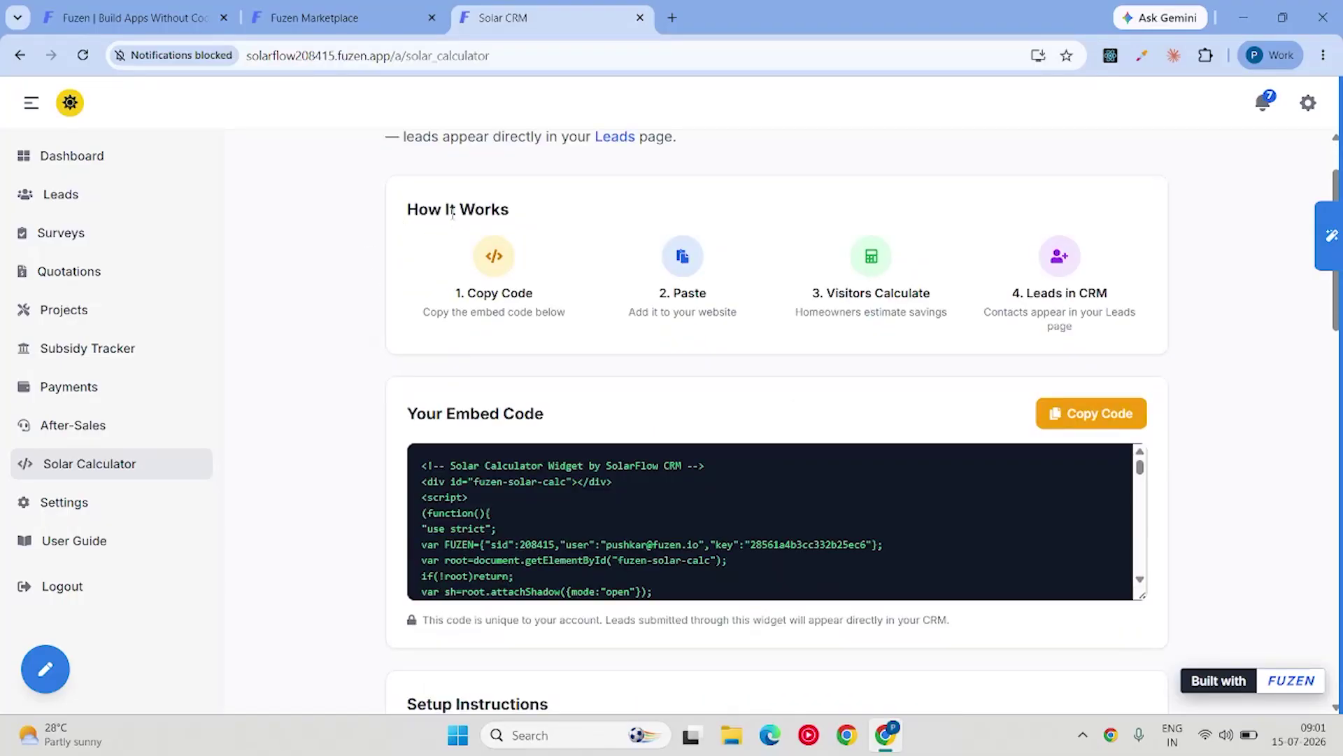
drag(413, 204, 590, 258)
click(506, 288)
scroll(1014, 508, down, 10)
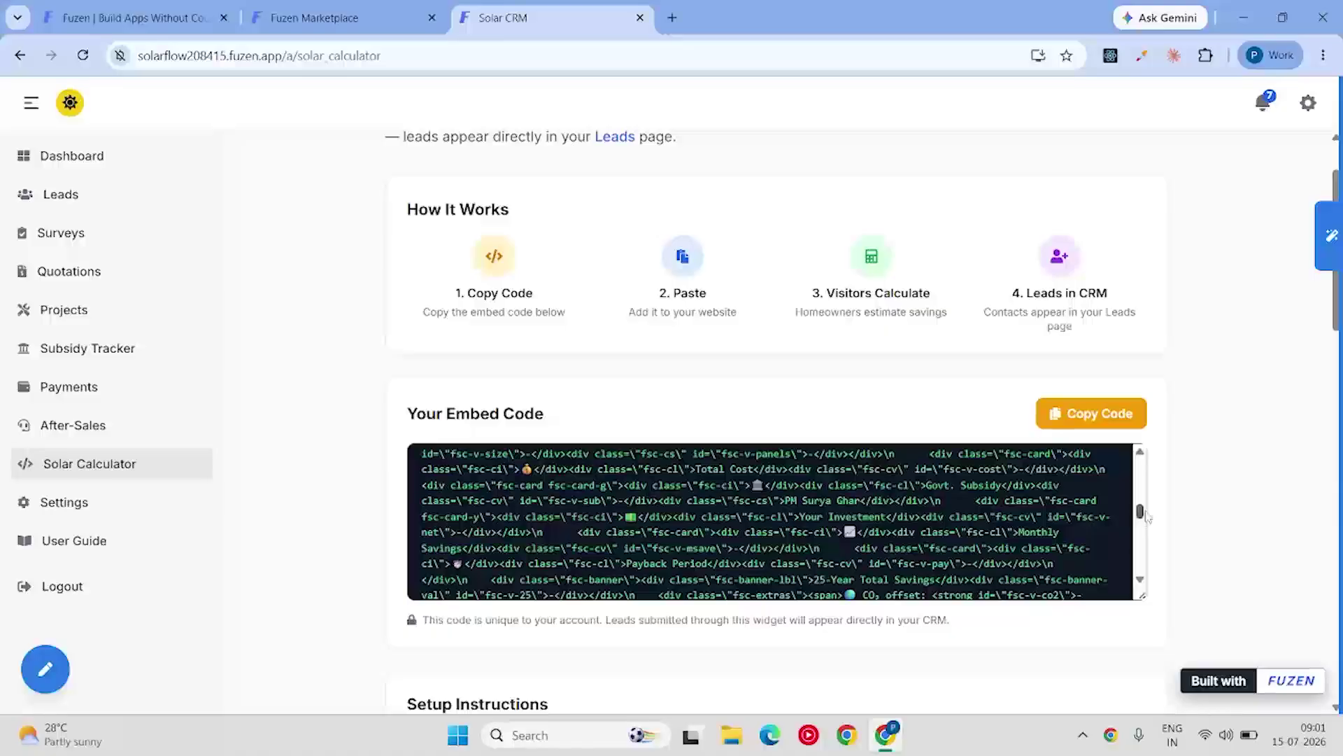
click(1093, 418)
Check the HTML and WordPress setup instructions for the calculator and copy the embed code again.
scroll(723, 310, down, 5)
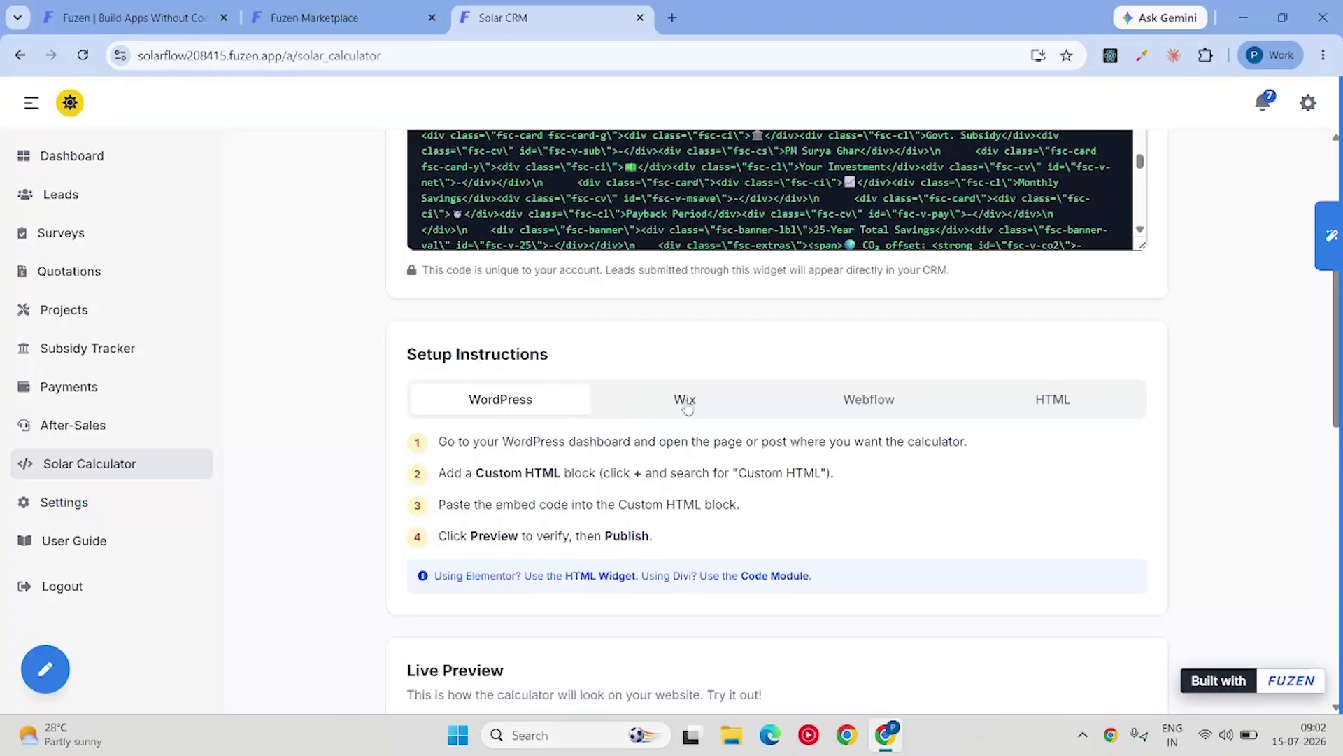
click(1052, 398)
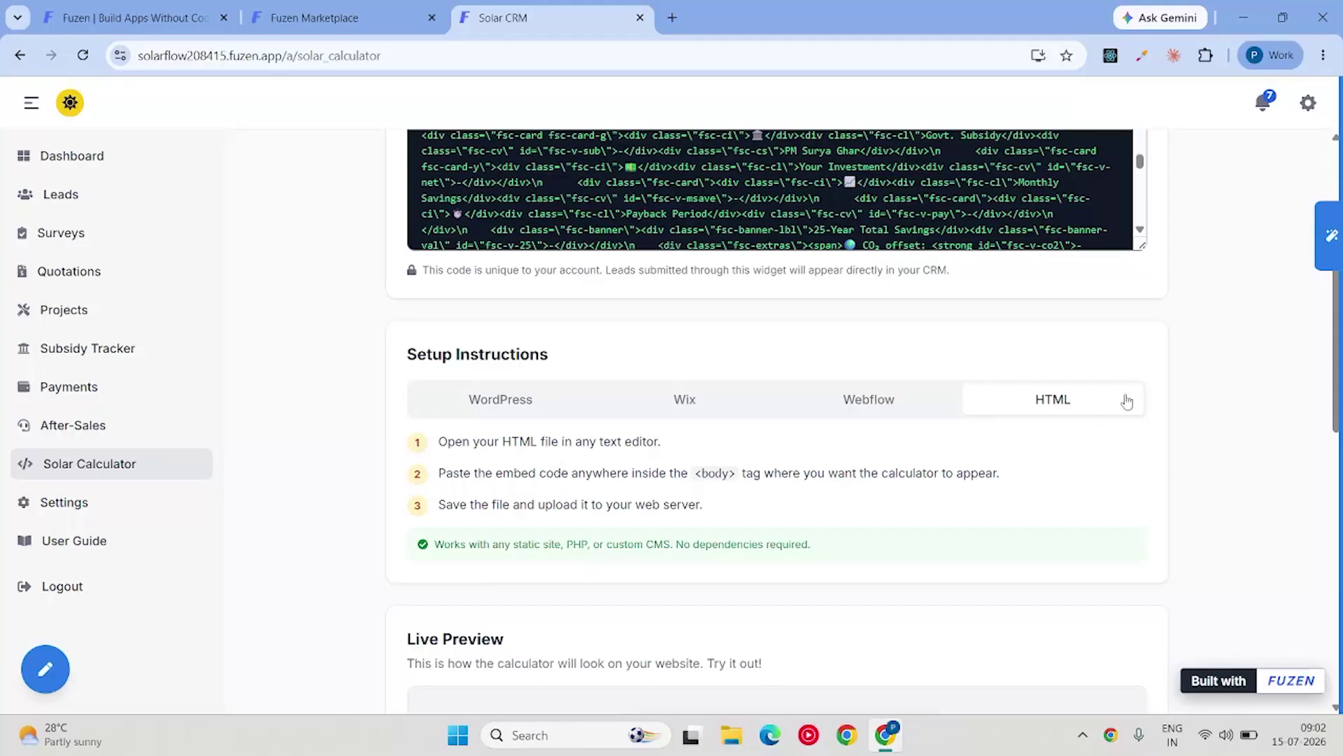
click(526, 408)
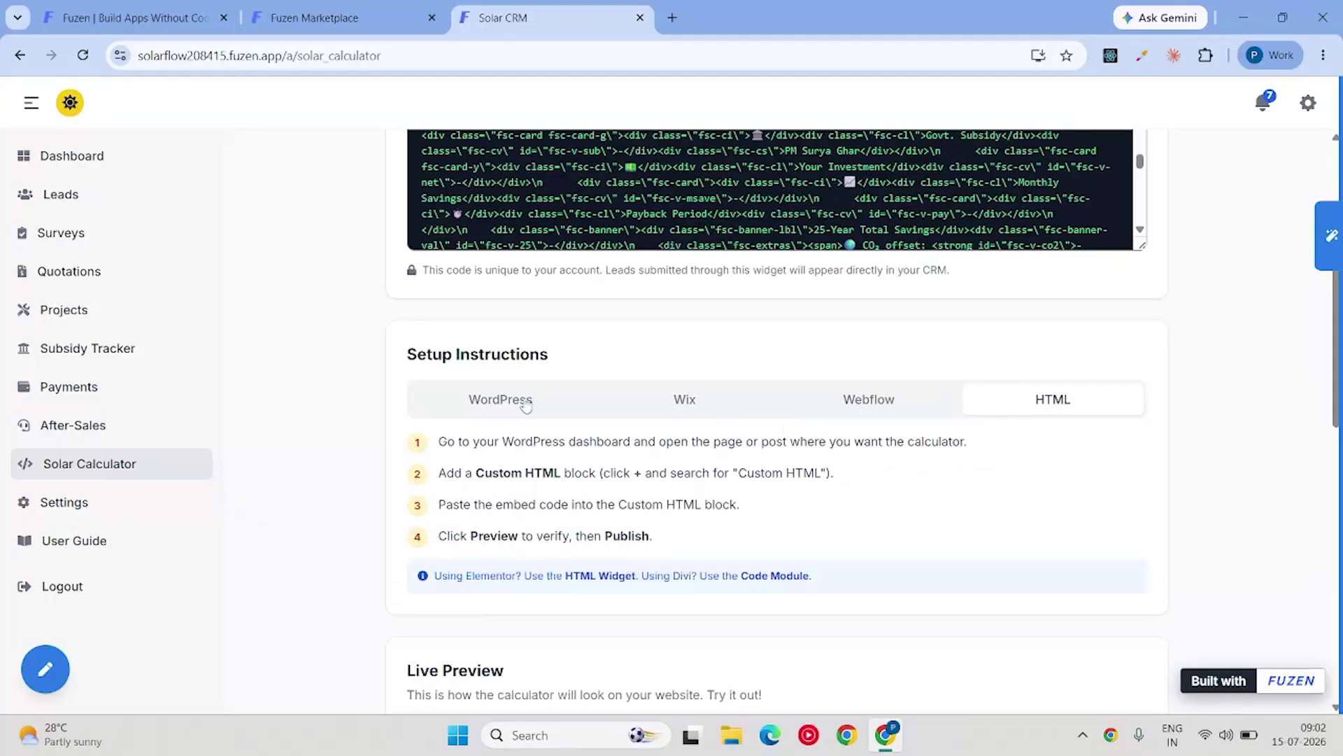
scroll(526, 406, down, 3)
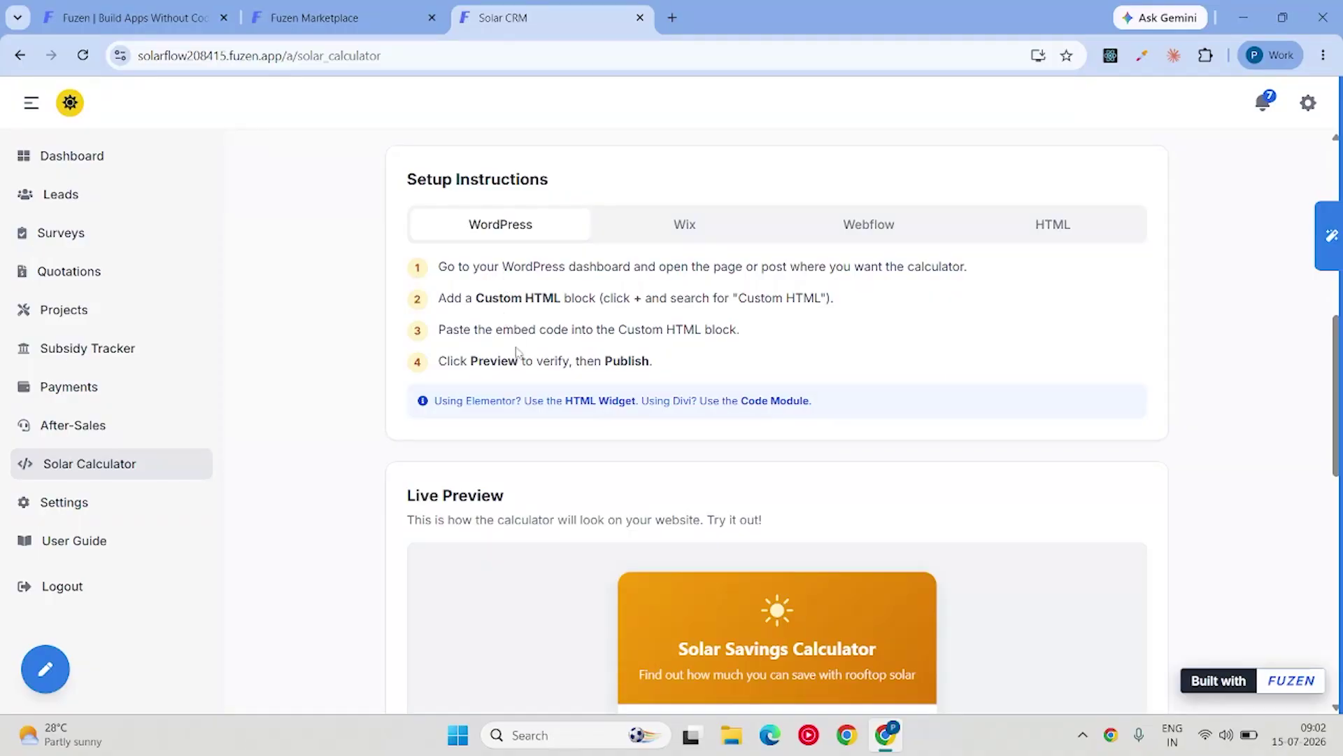
scroll(273, 454, up, 5)
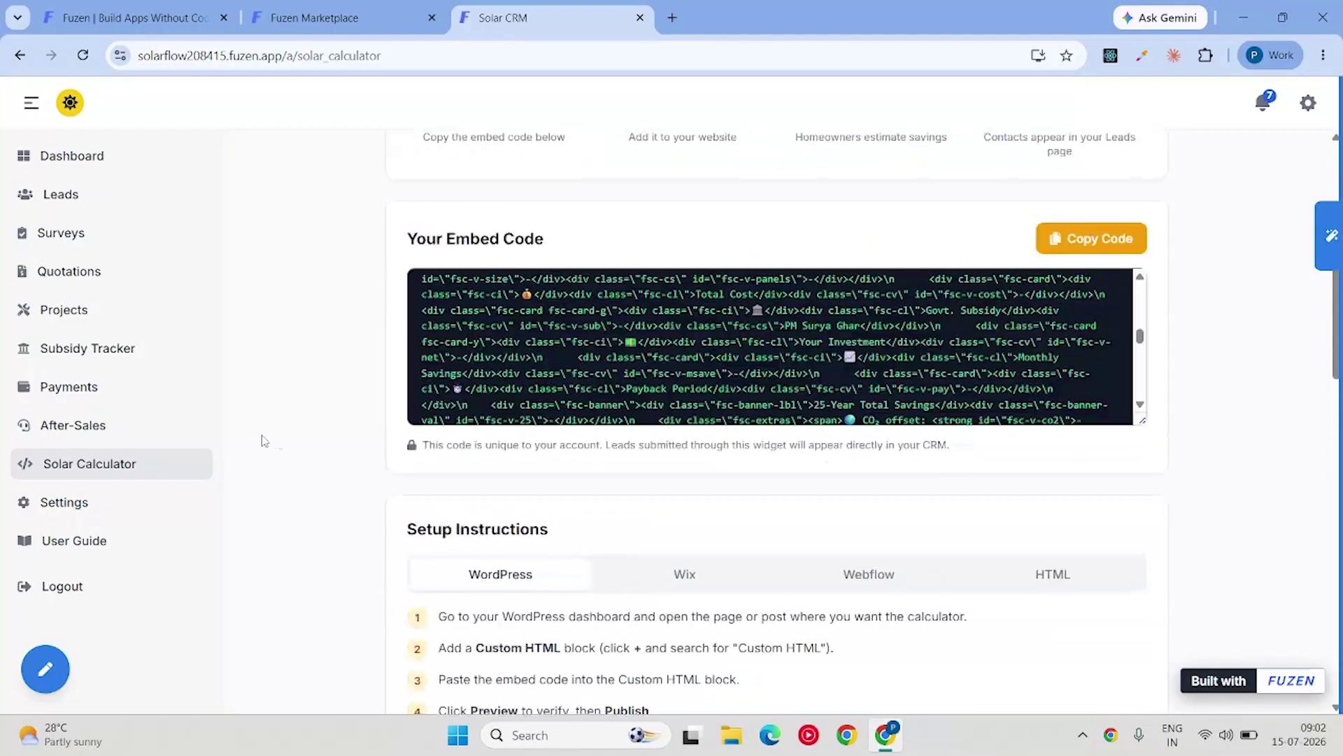
click(1101, 242)
Calculate savings in the calculator's live preview for a monthly electricity bill of ₹3500 and an available roof area of 500 sq ft.
scroll(1097, 263, down, 6)
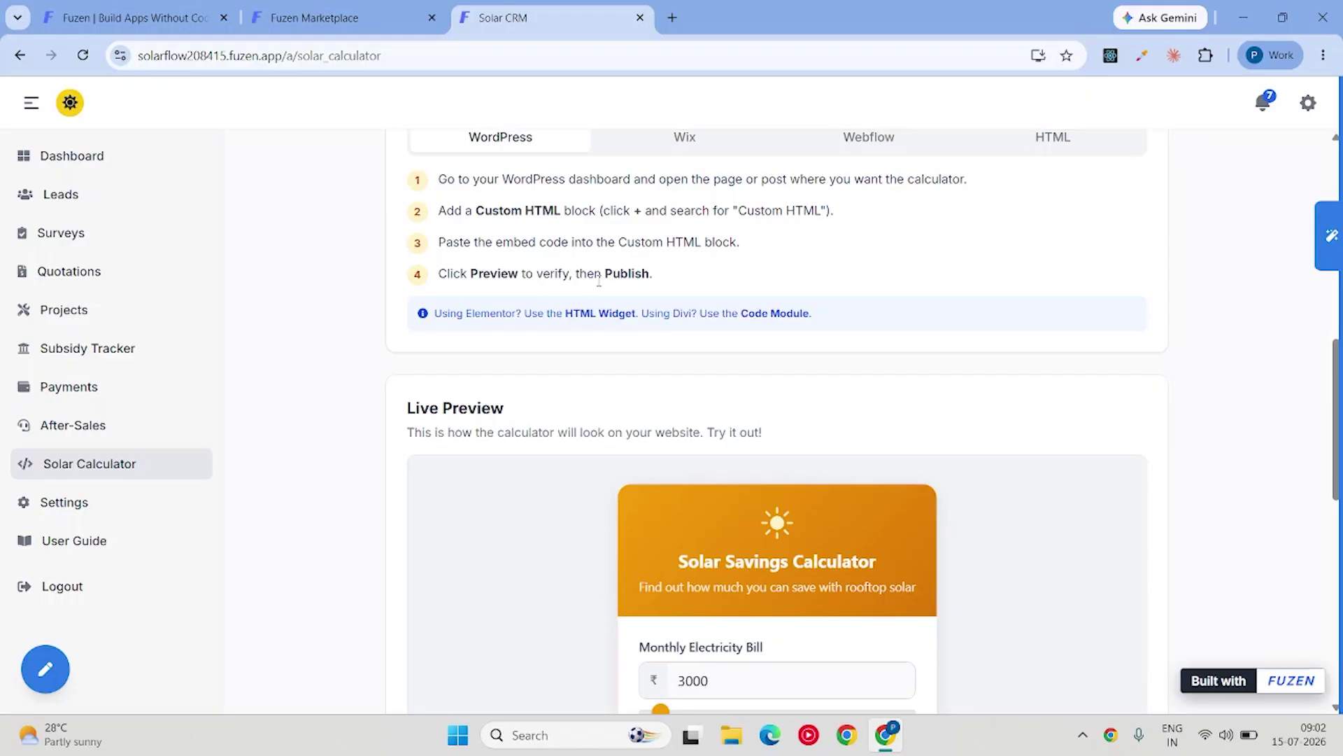
scroll(599, 280, down, 4)
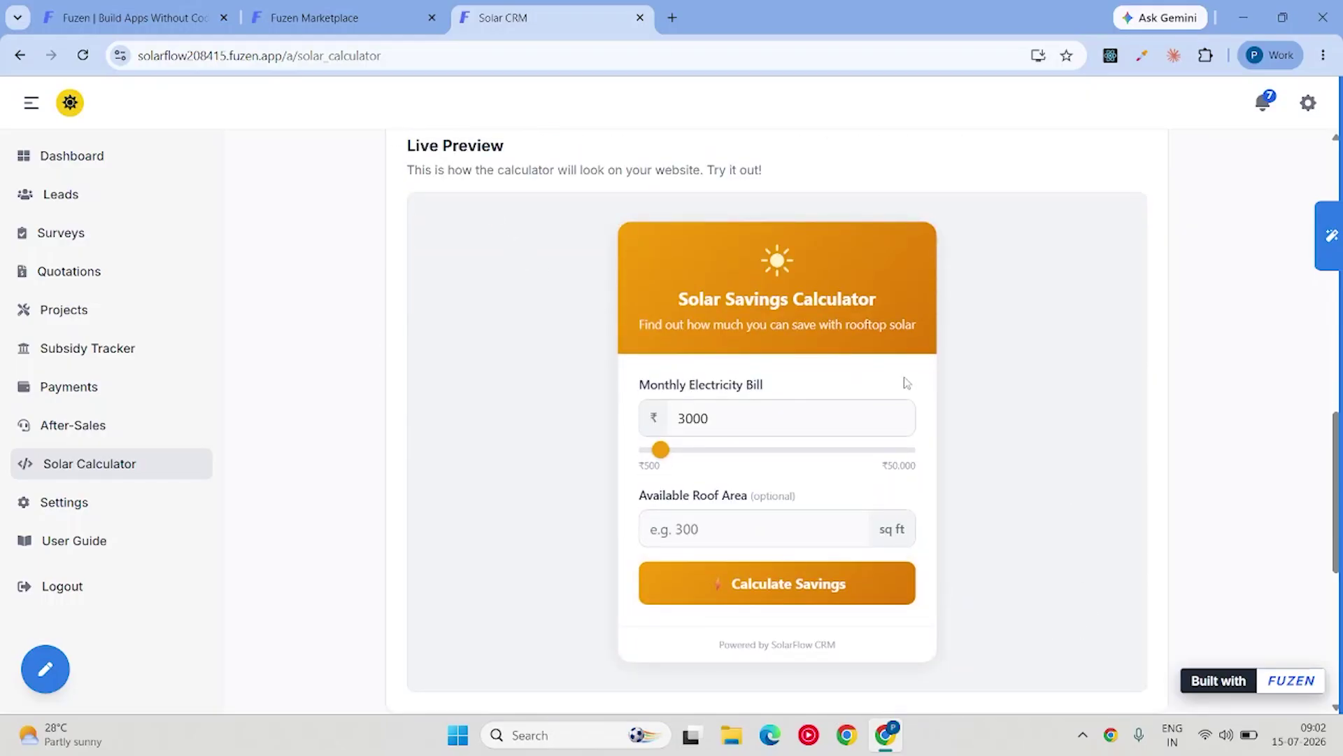
drag(410, 145, 518, 150)
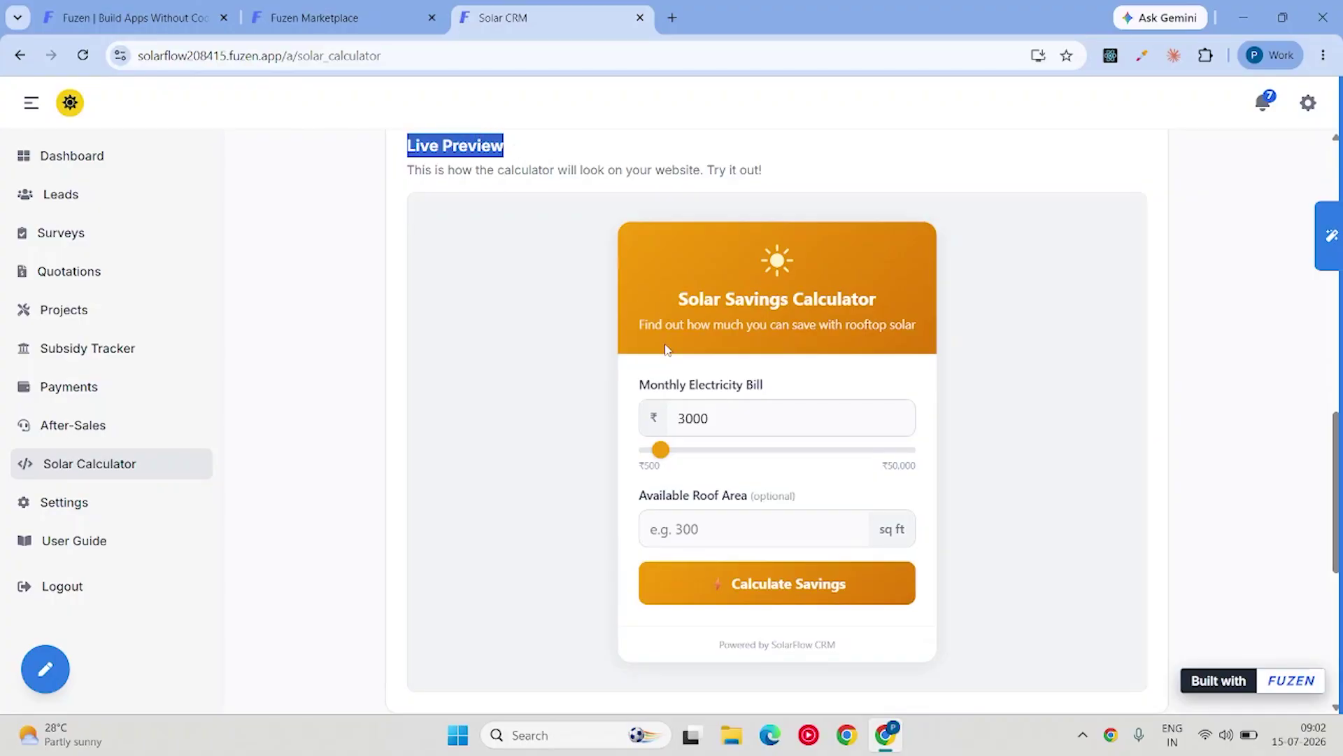
scroll(672, 349, down, 1)
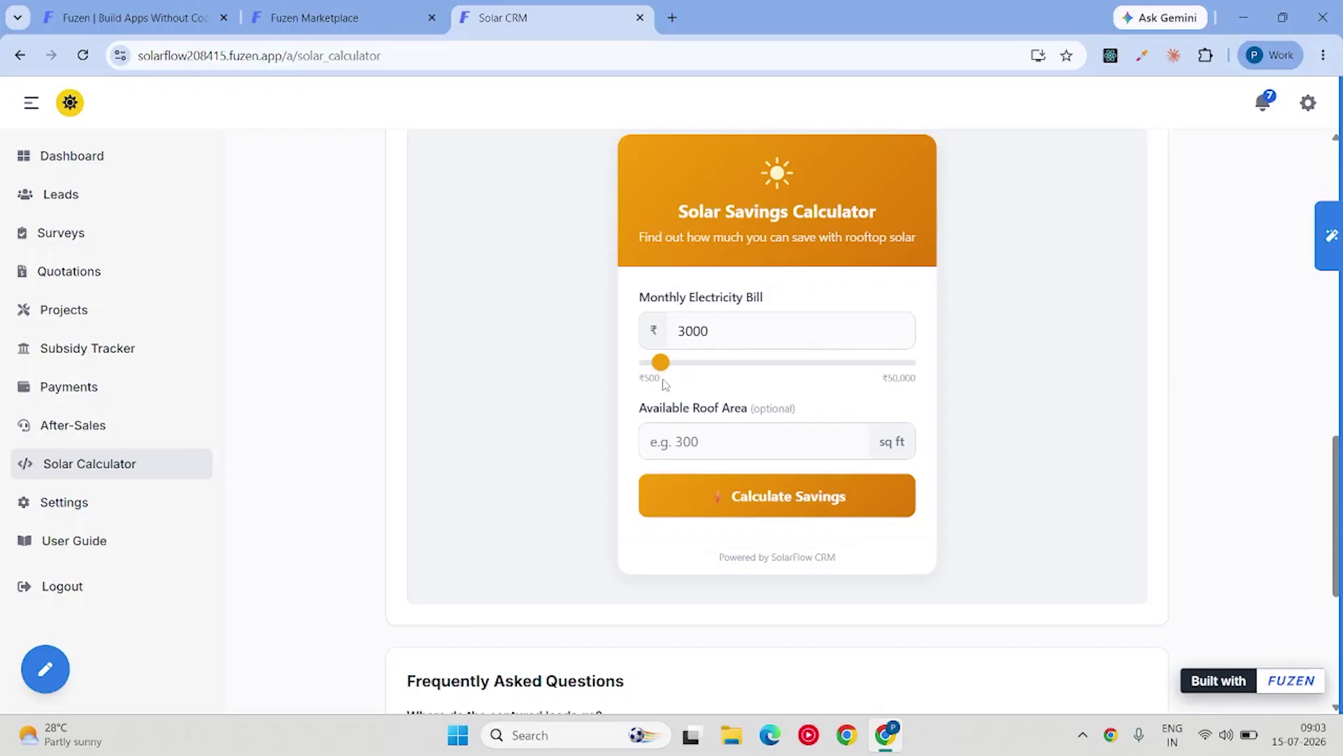
double_click(716, 331)
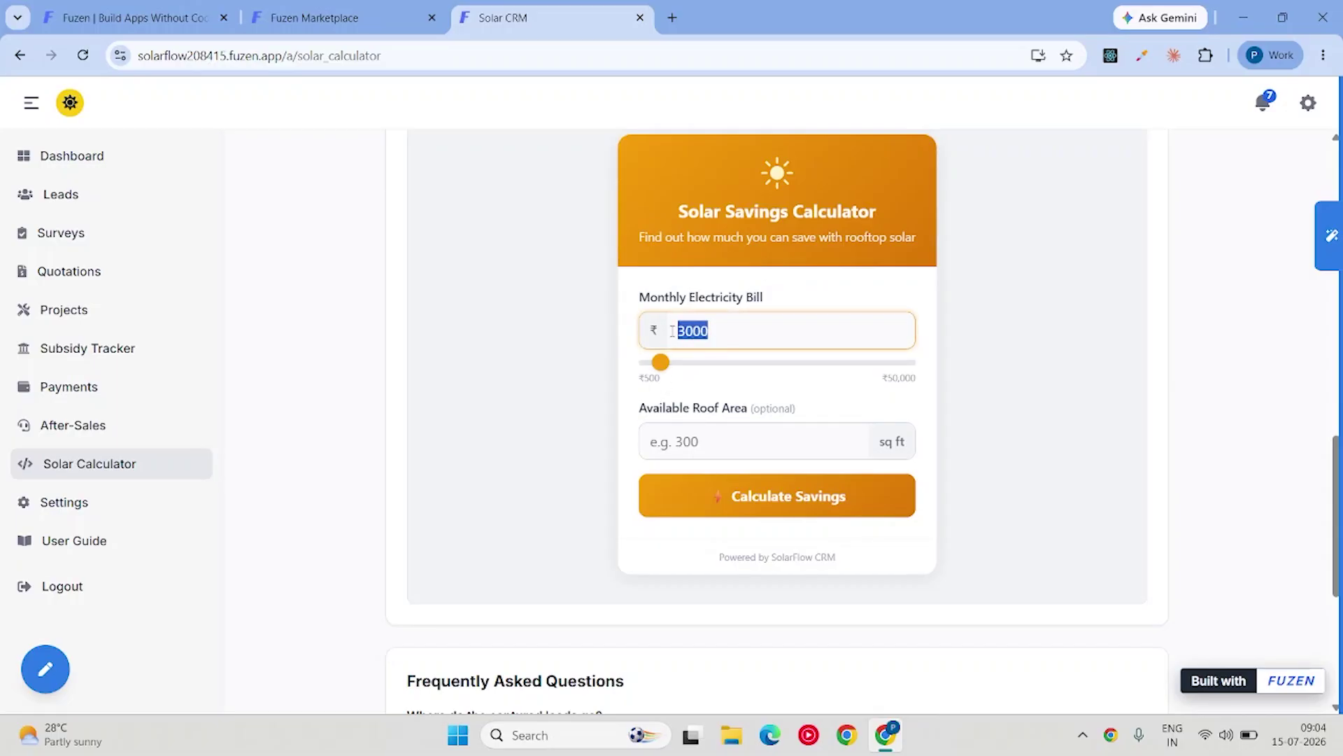
text(3500)
click(704, 437)
text(500)
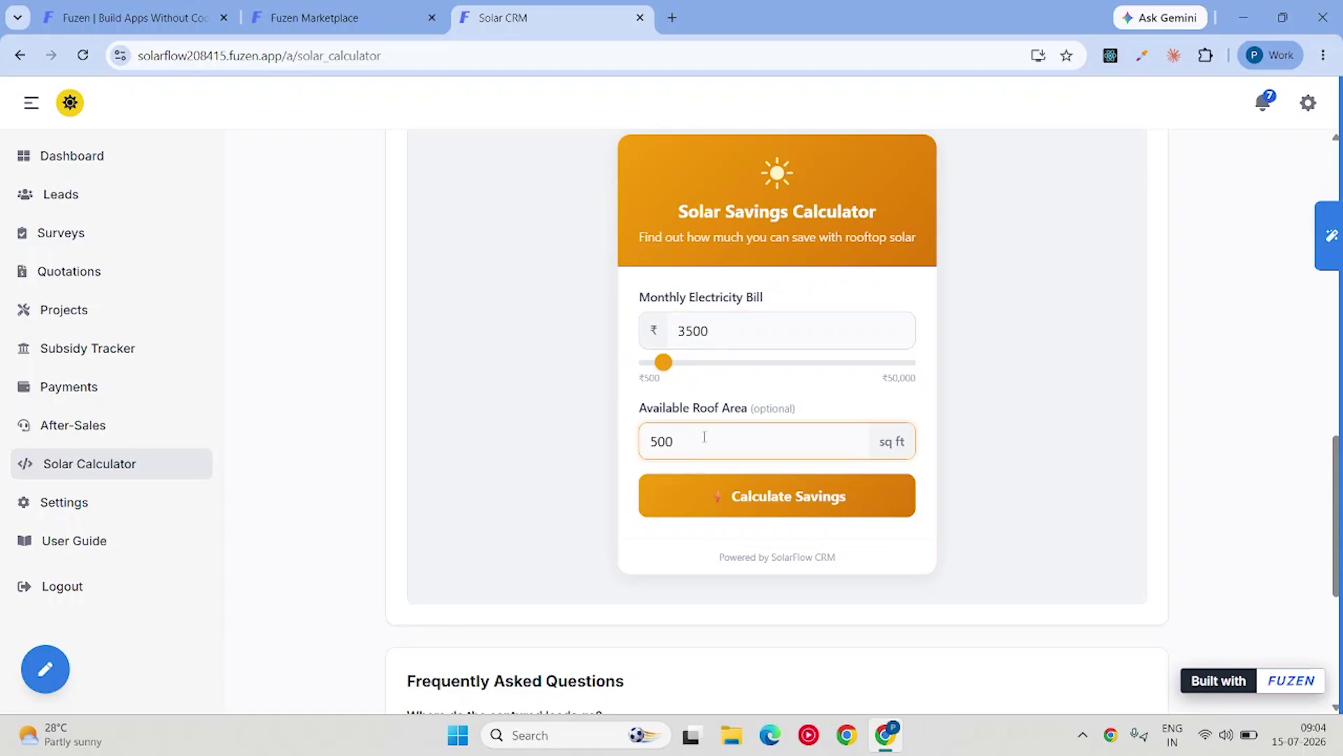
click(758, 510)
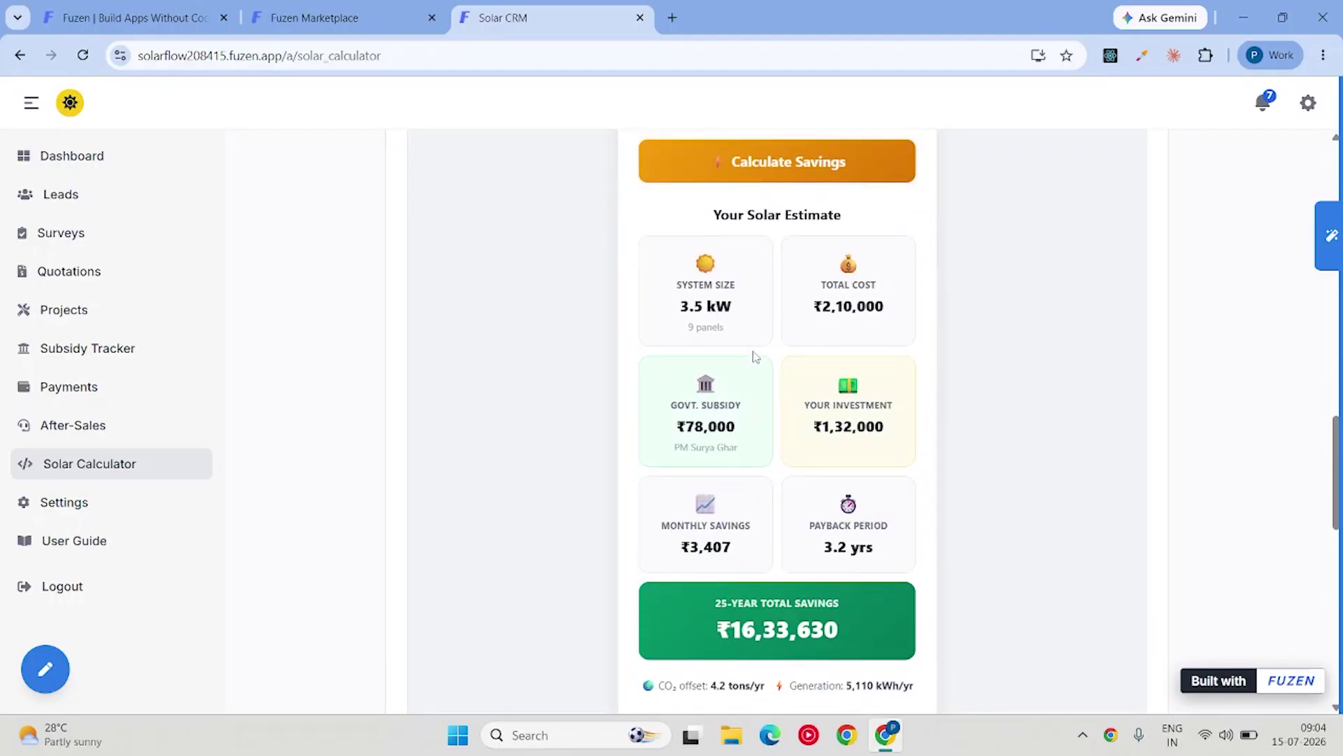
Examine the solar estimate's system size, total cost, government subsidy, investment and monthly savings against the entered bill and roof area.
scroll(753, 239, up, 2)
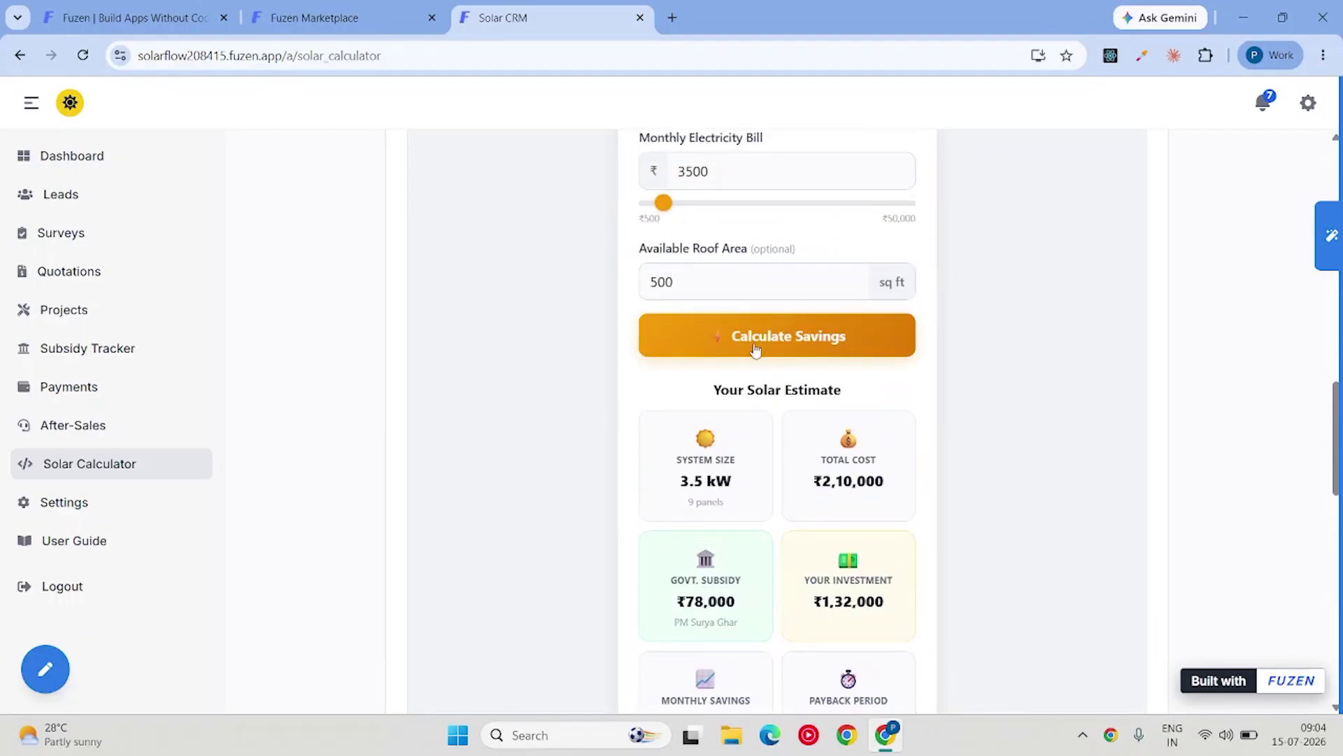
scroll(752, 348, down, 2)
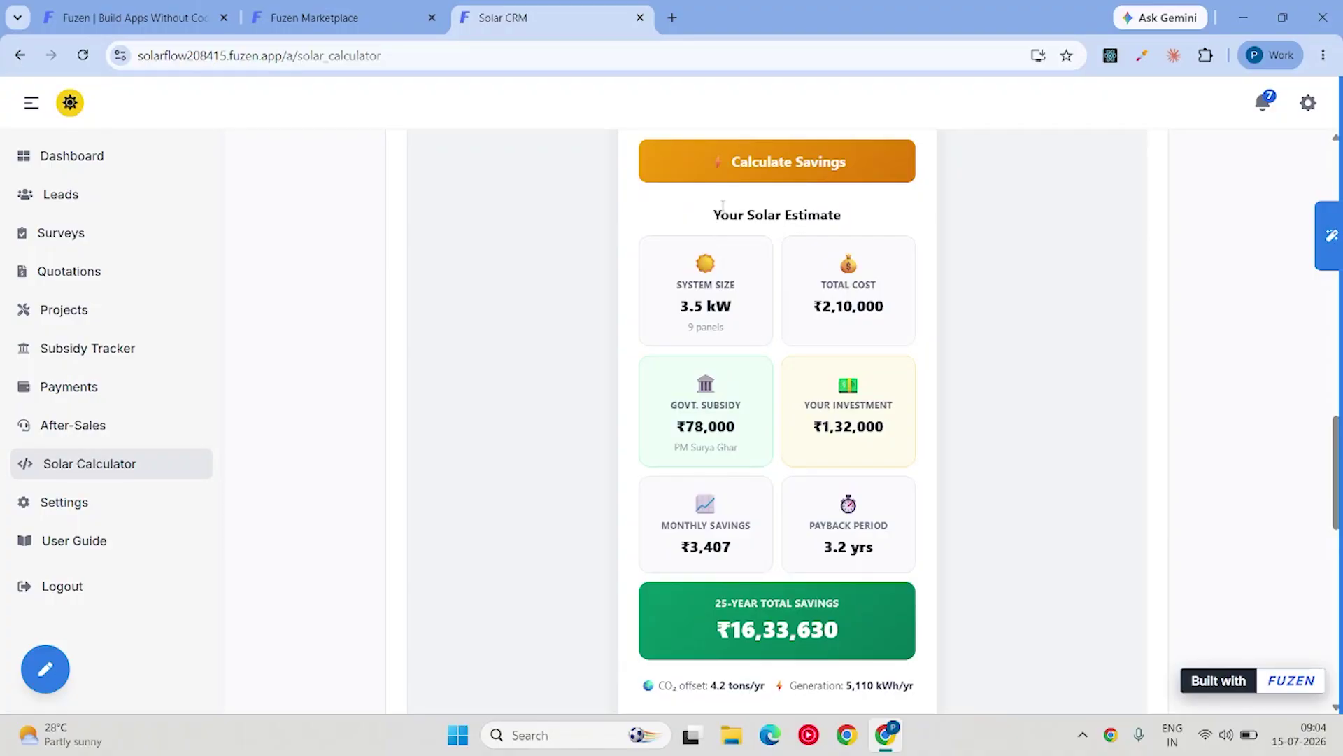
scroll(713, 217, up, 3)
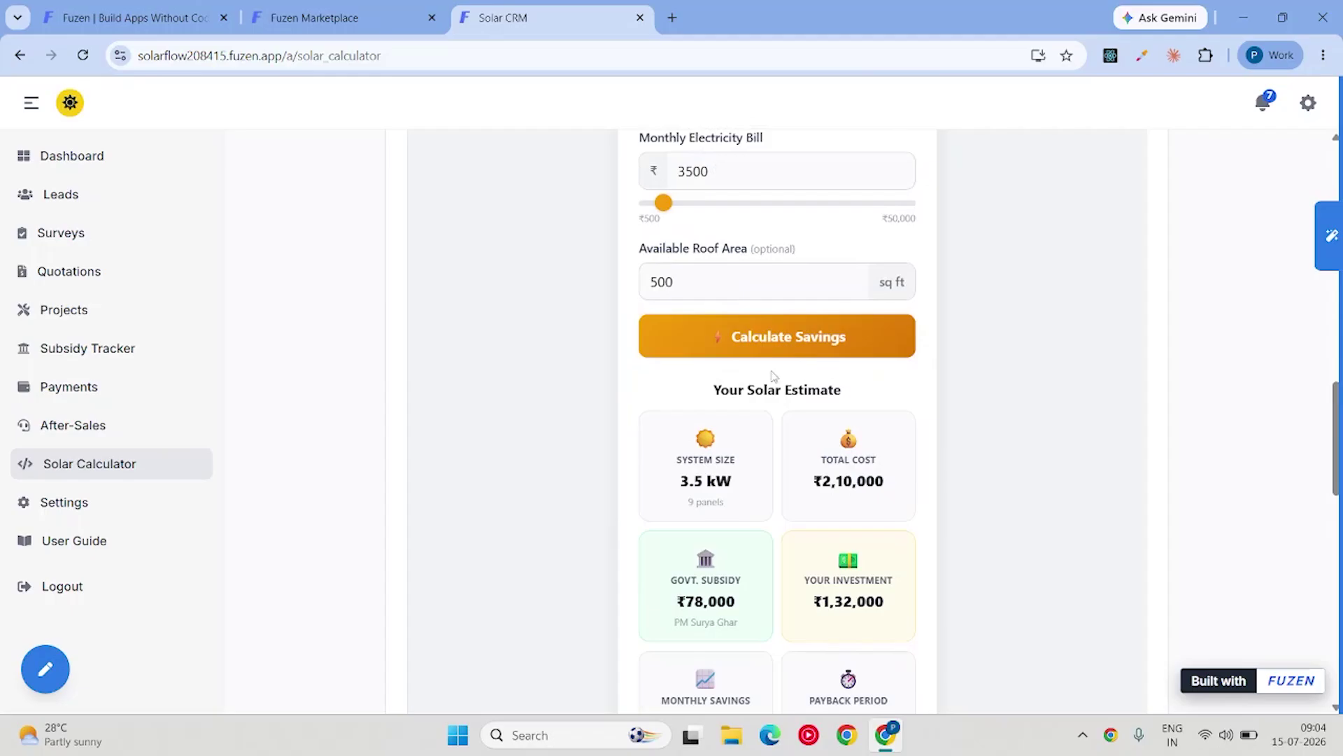
scroll(695, 158, down, 4)
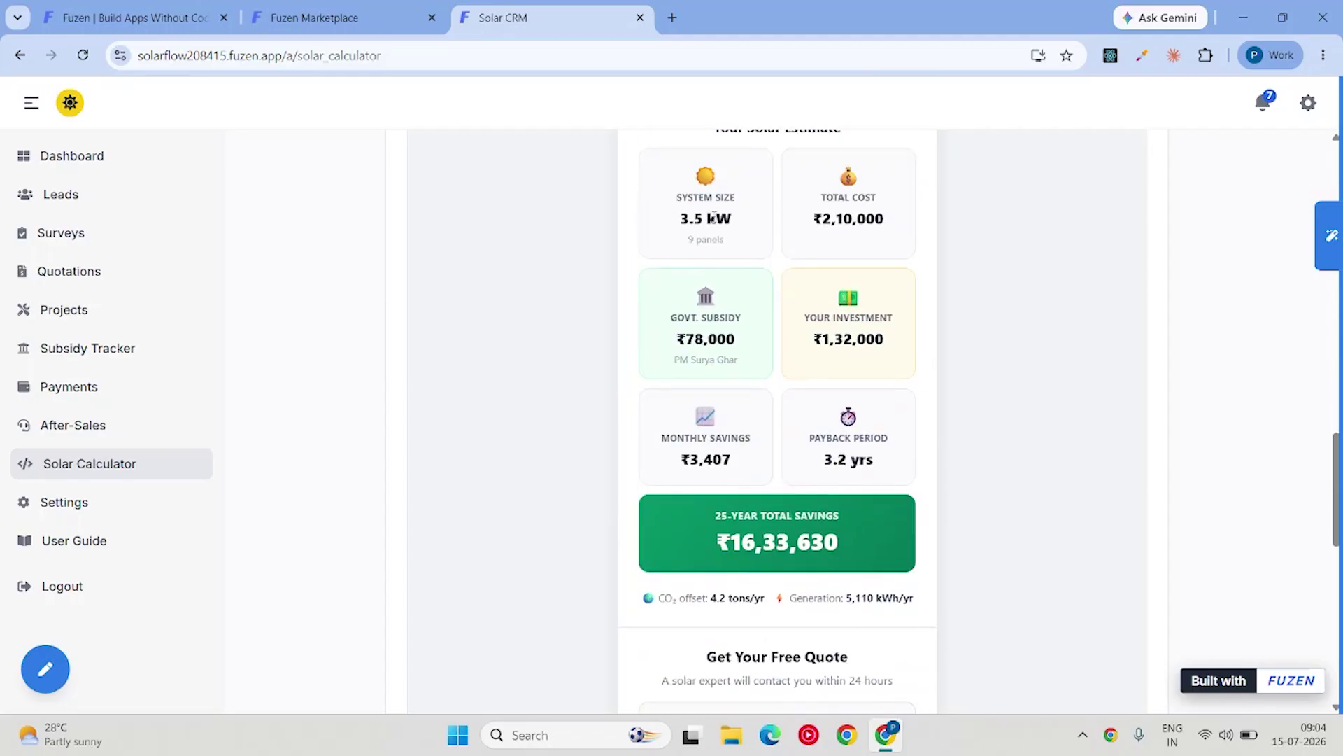
drag(676, 201, 733, 233)
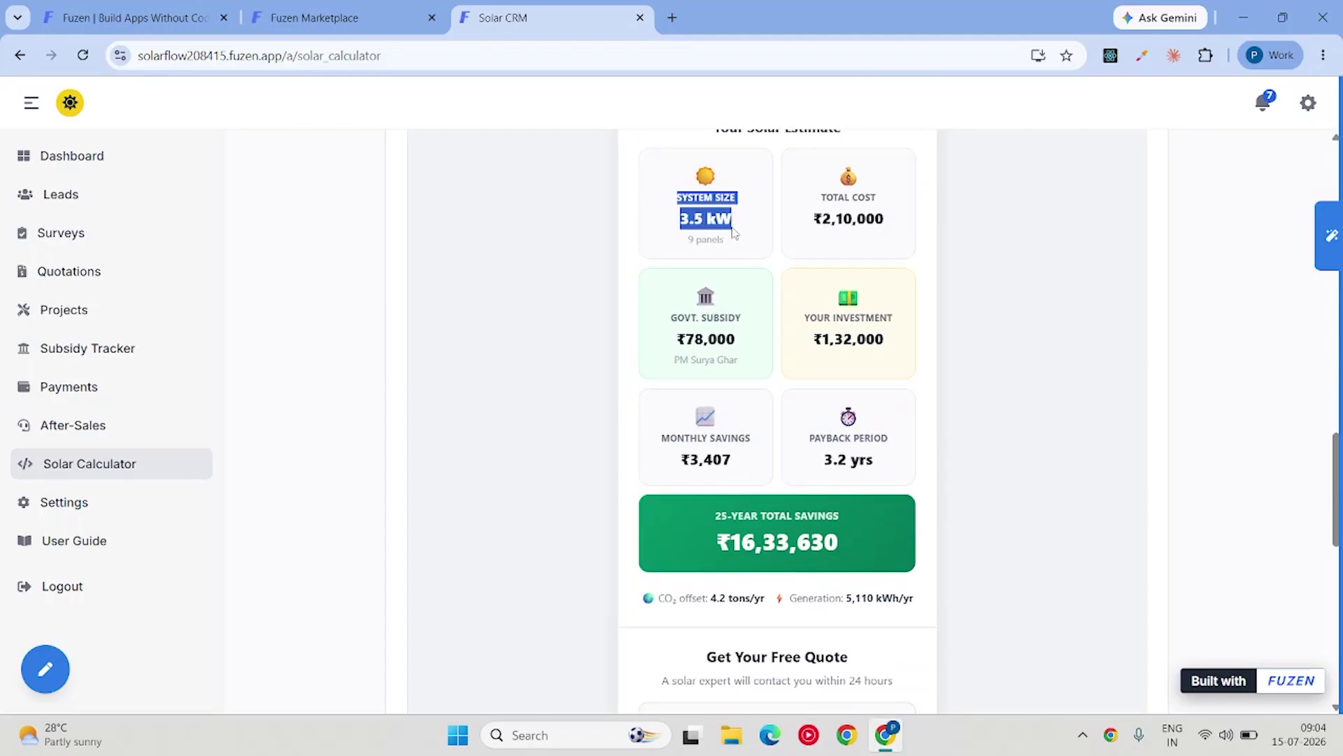
drag(814, 210, 893, 223)
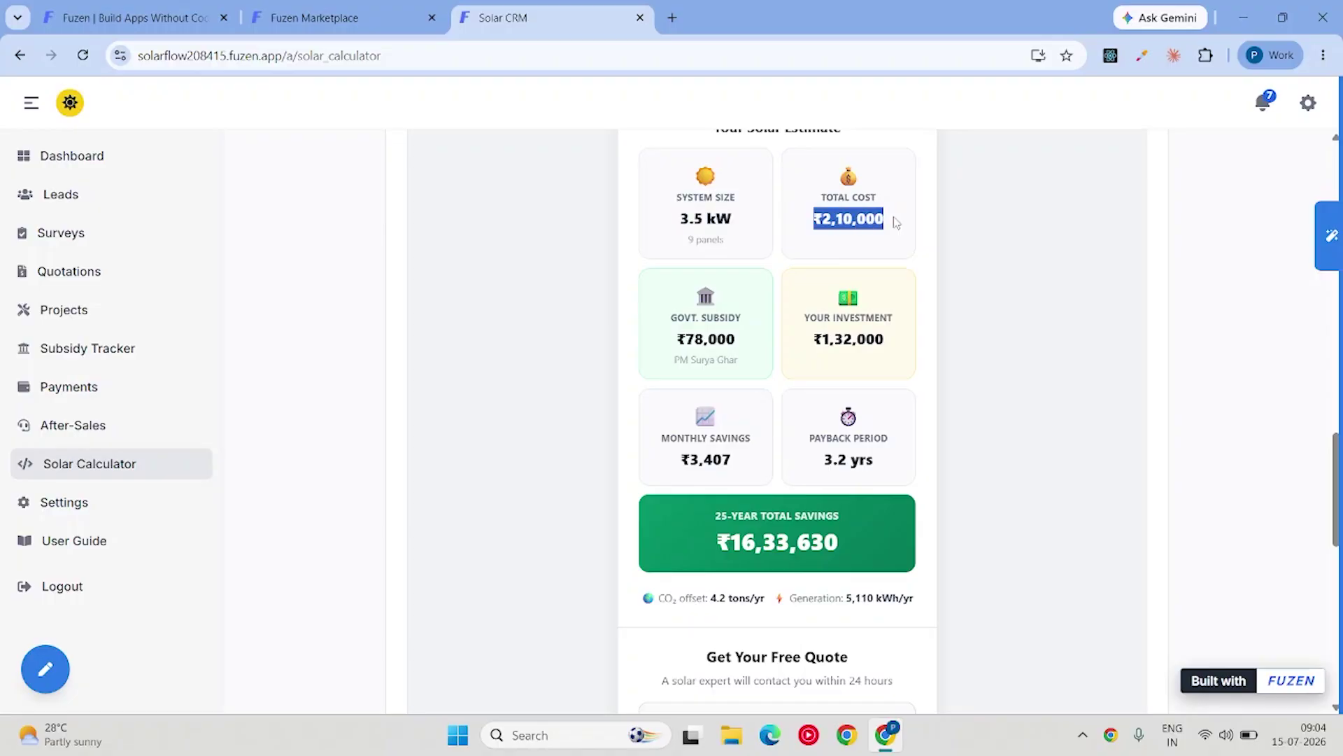
drag(740, 340, 670, 342)
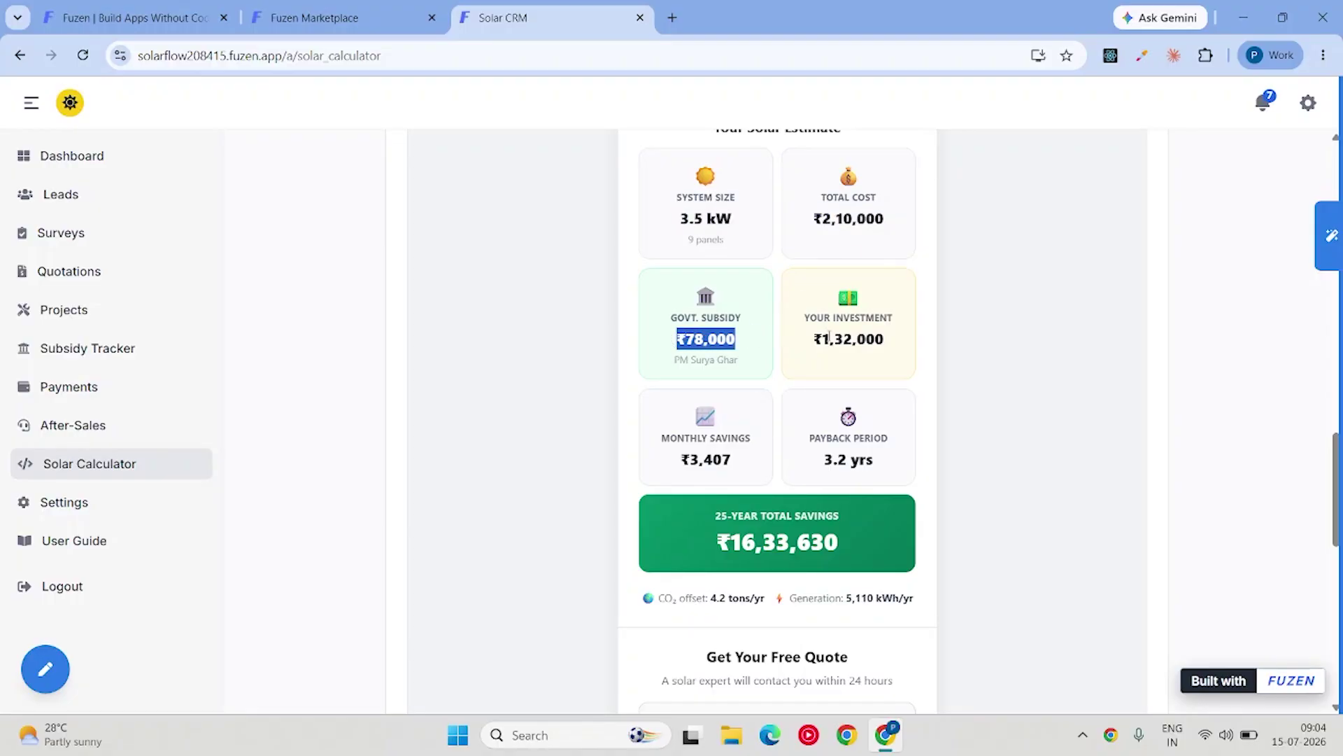
drag(825, 337, 889, 342)
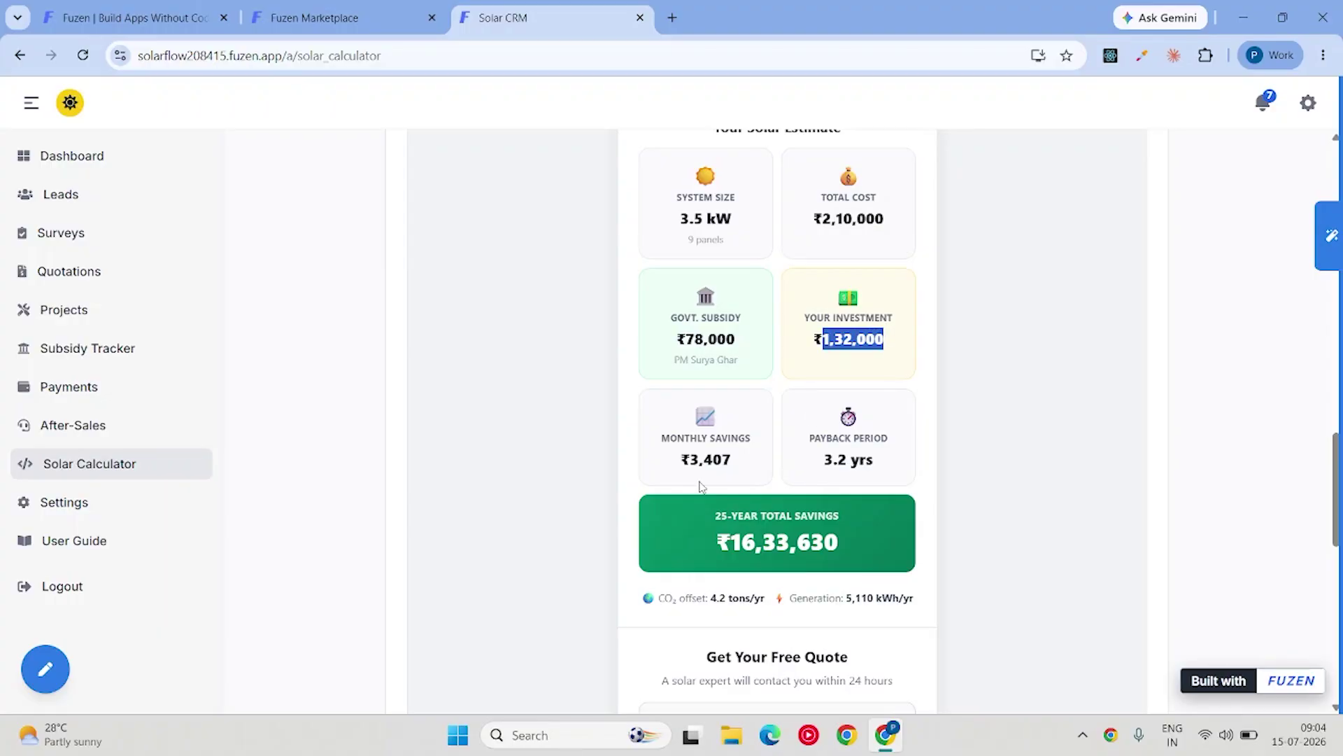
click(740, 462)
drag(740, 462, 658, 462)
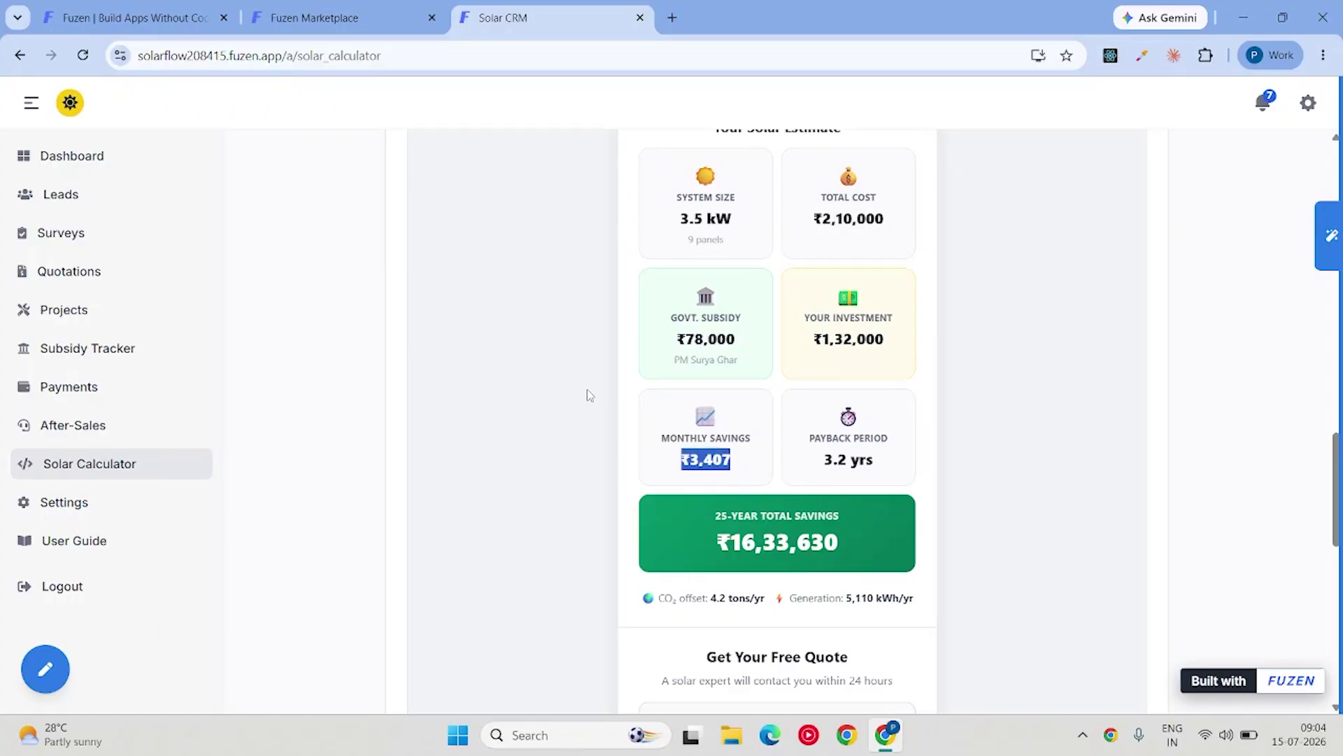
scroll(588, 389, up, 6)
scroll(698, 358, down, 7)
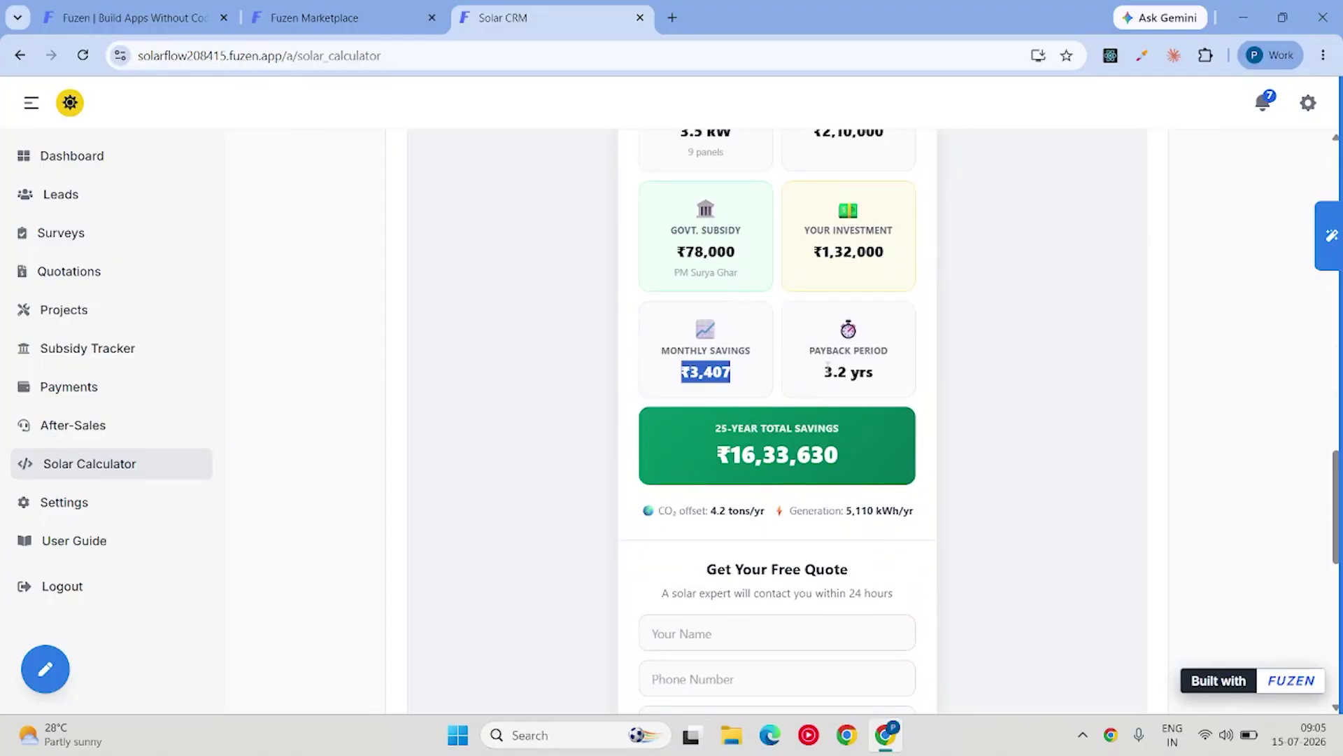
Examine the solar estimate's payback period, 25-year total savings, CO₂ offset and power generation.
drag(824, 372, 882, 376)
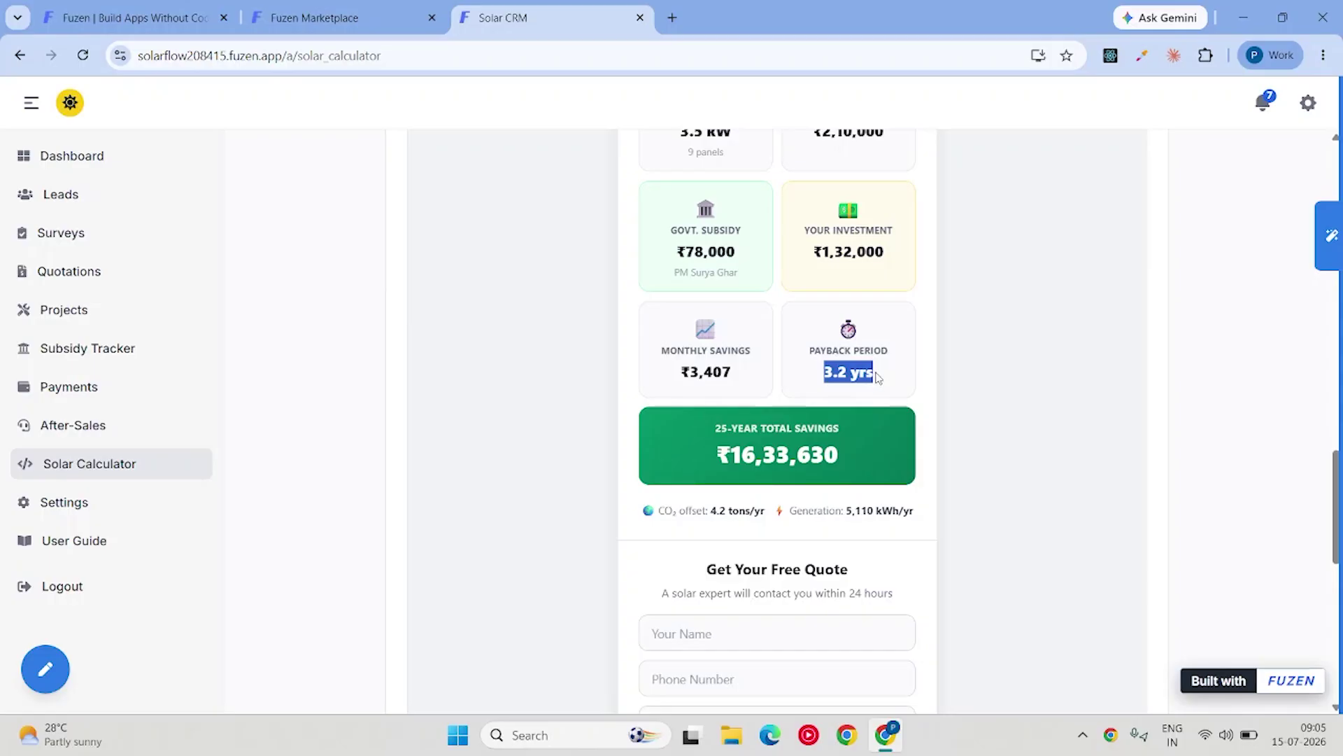
drag(702, 423, 832, 429)
drag(688, 451, 878, 450)
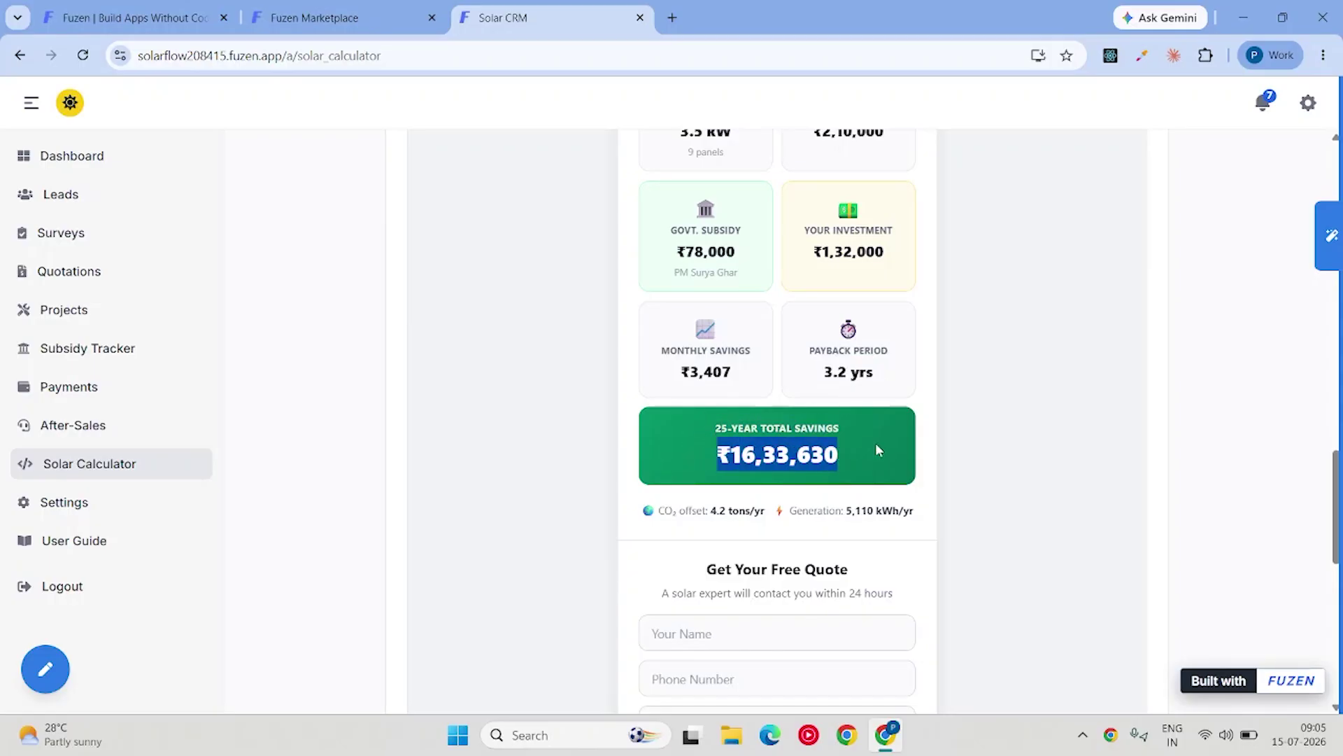
scroll(739, 252, up, 2)
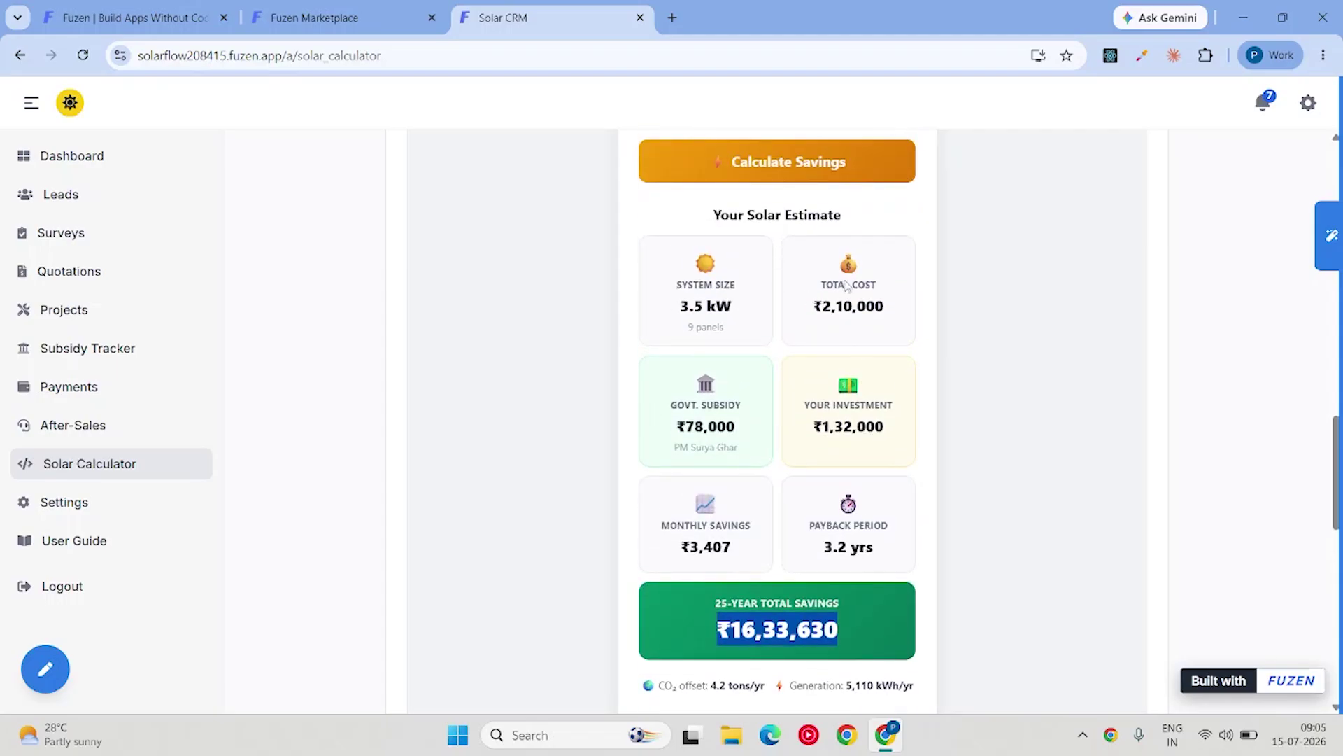
scroll(819, 308, down, 4)
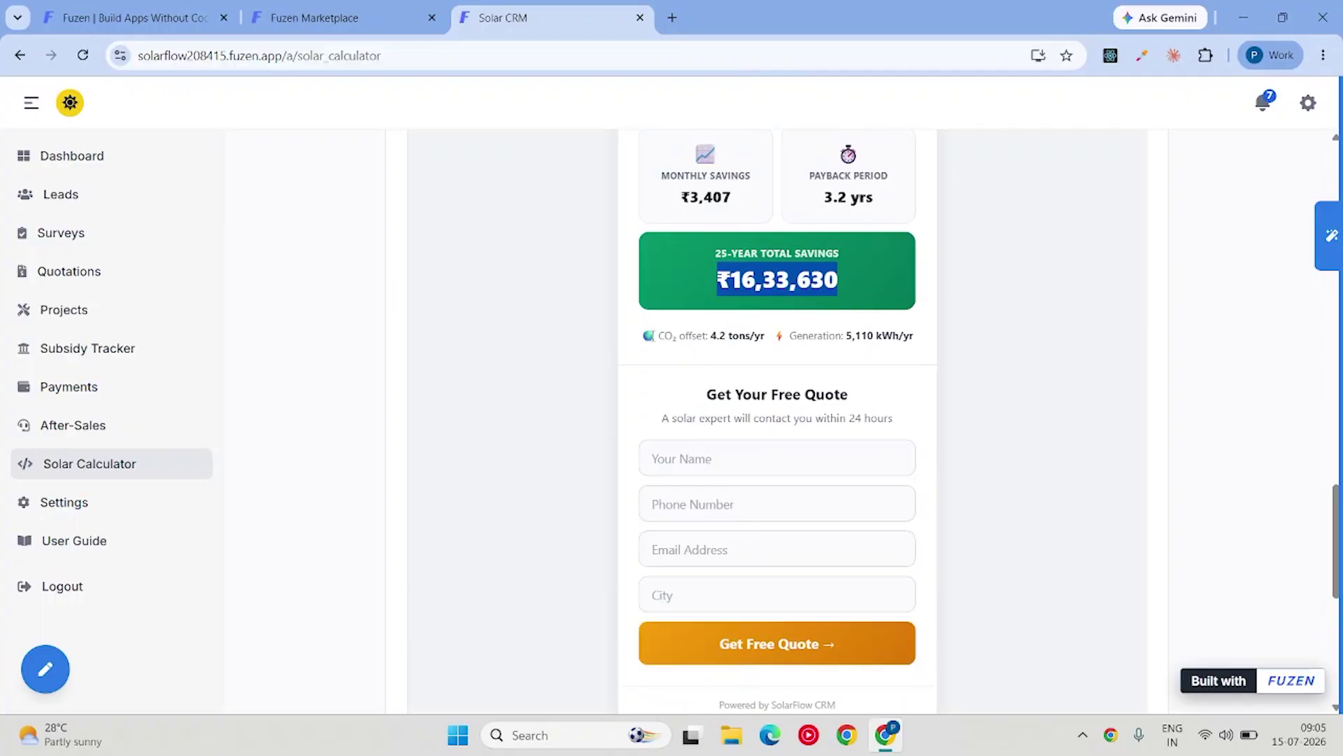
drag(650, 336, 843, 338)
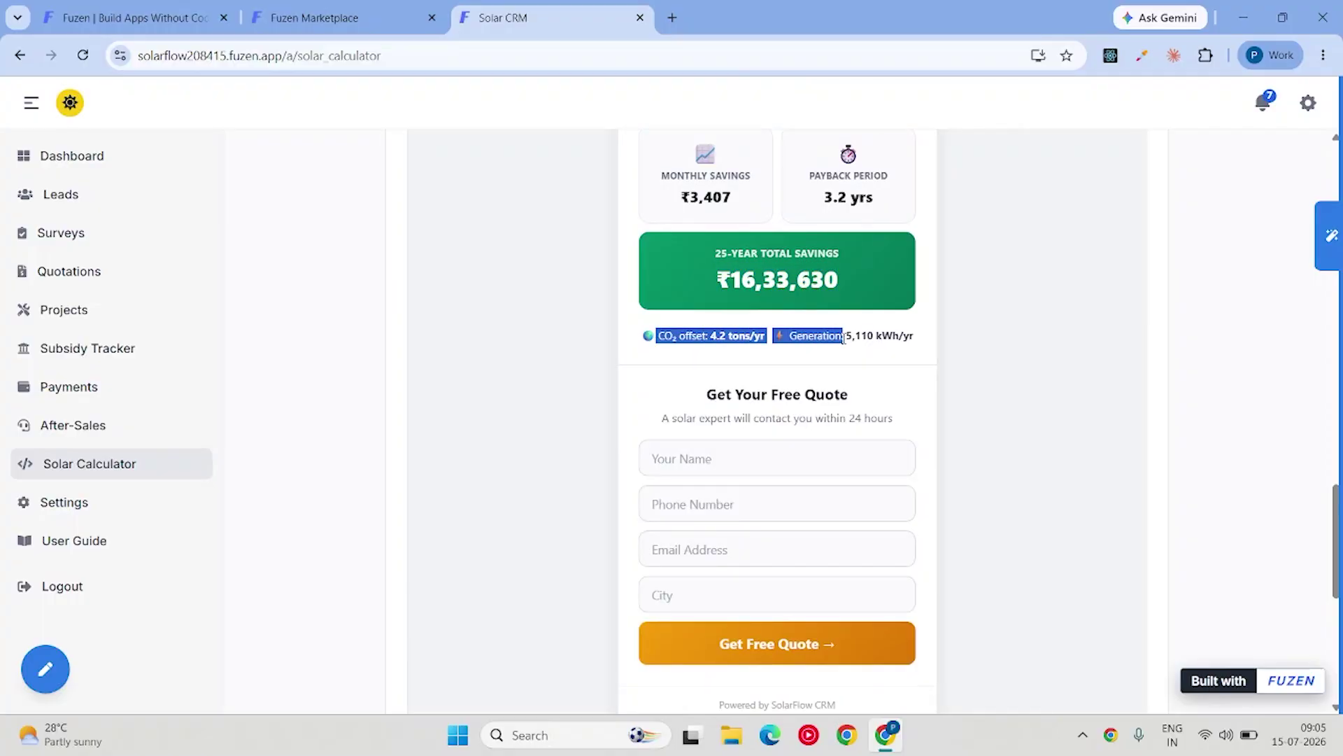
click(740, 336)
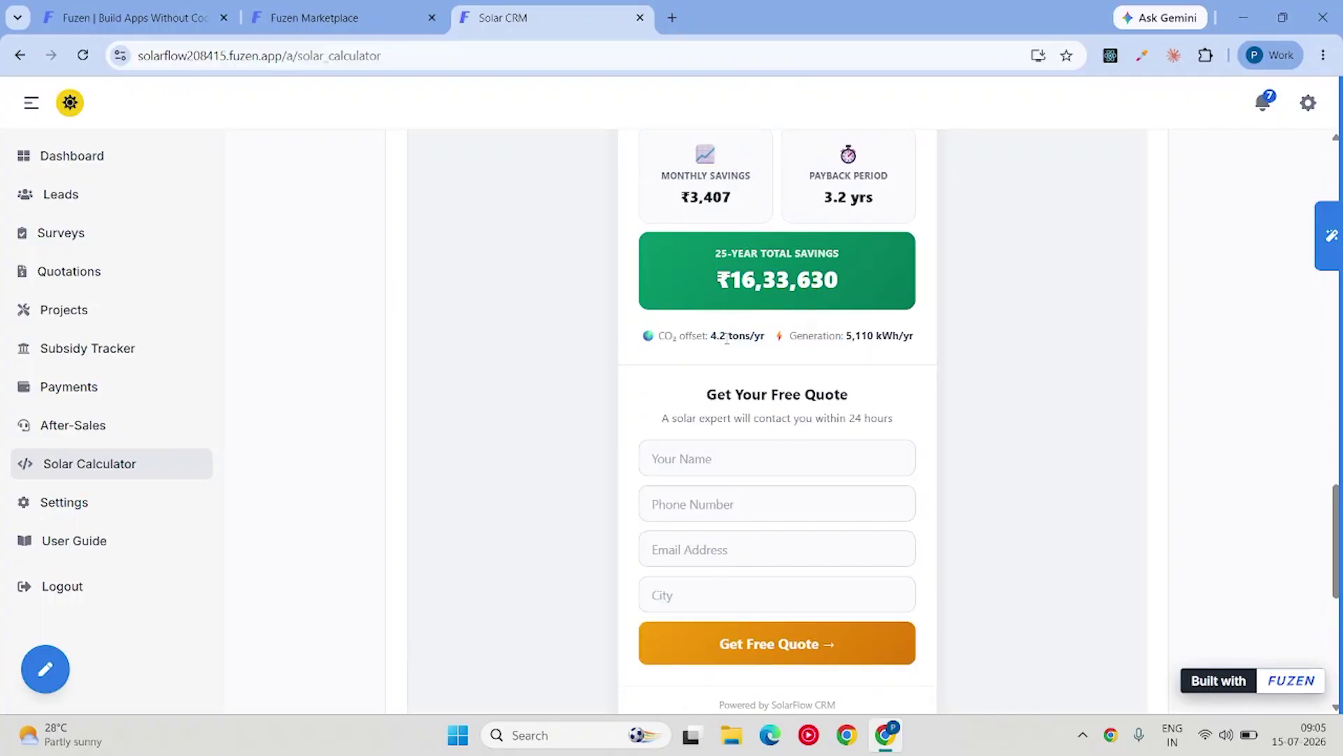
double_click(720, 336)
double_click(827, 336)
Fill in the free quote form below the estimate with the visitor's name, phone number, email address and the city Mumbai.
scroll(738, 367, down, 2)
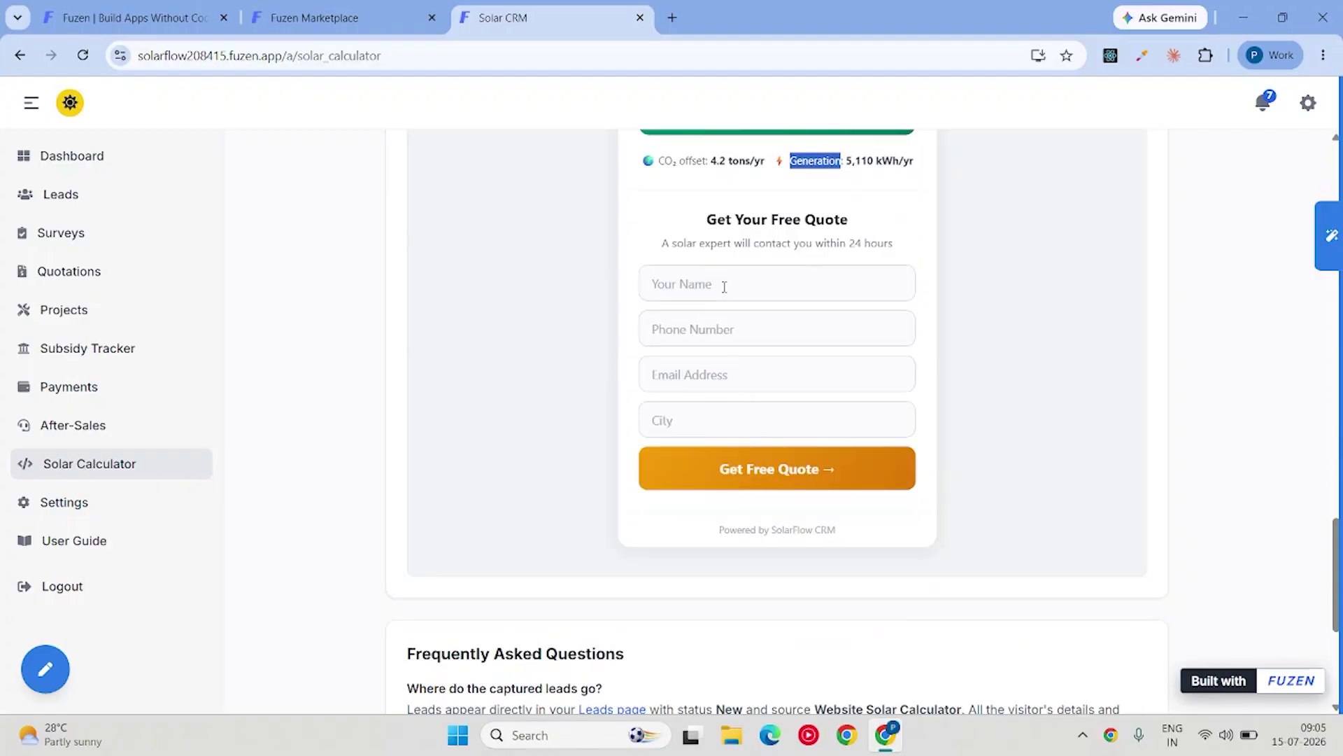
click(726, 288)
click(747, 336)
click(700, 331)
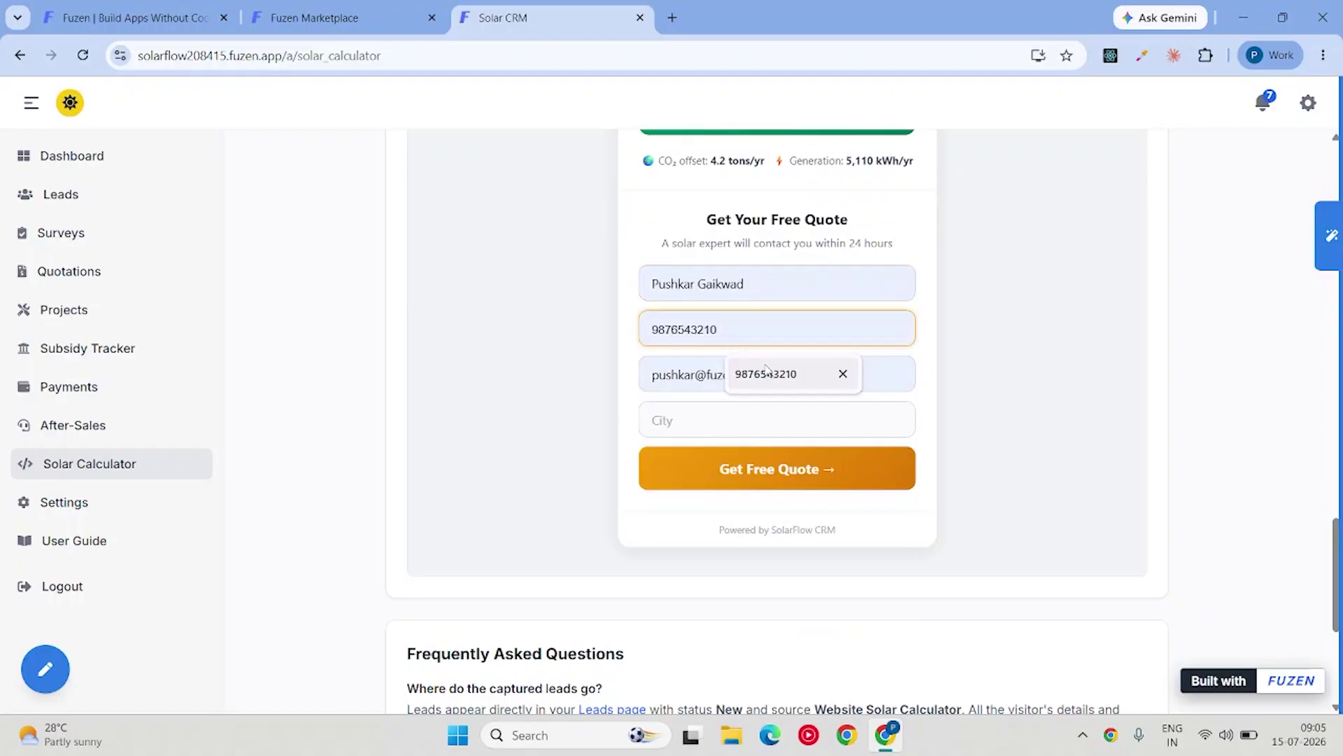
click(742, 374)
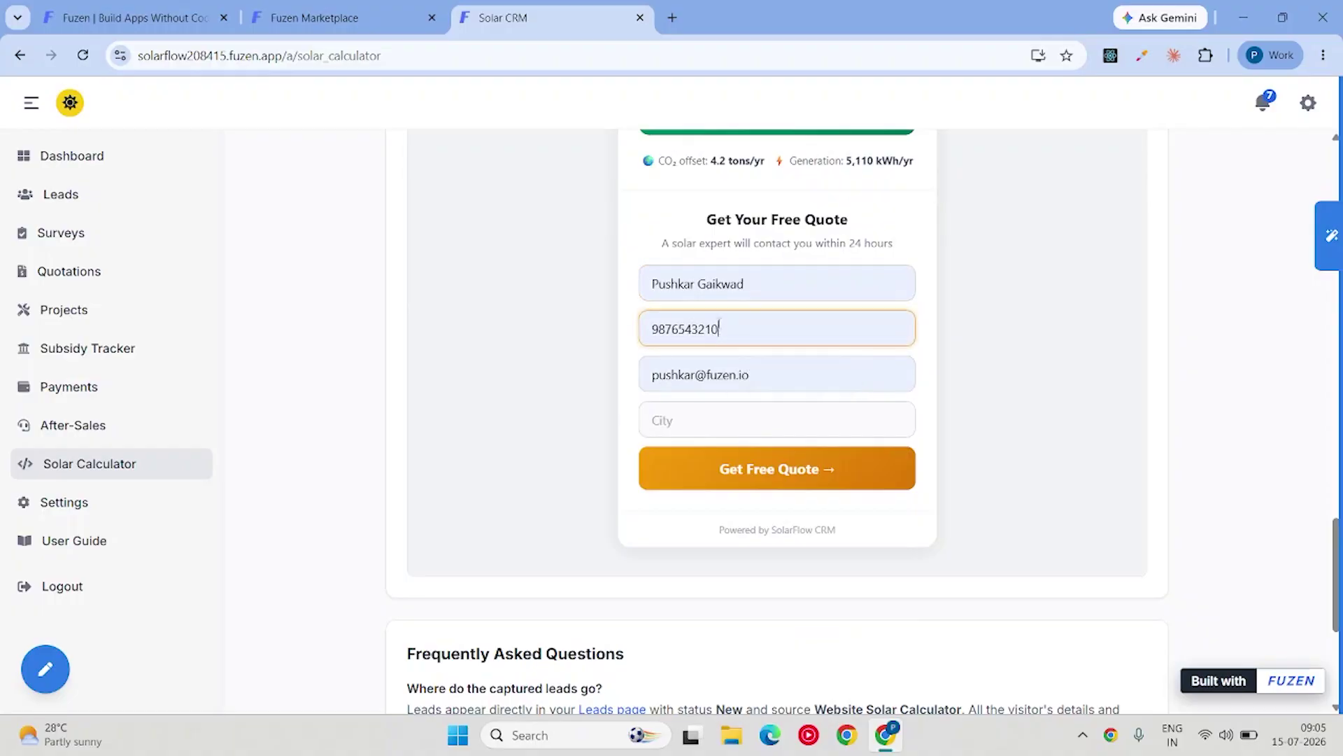
click(713, 420)
click(723, 470)
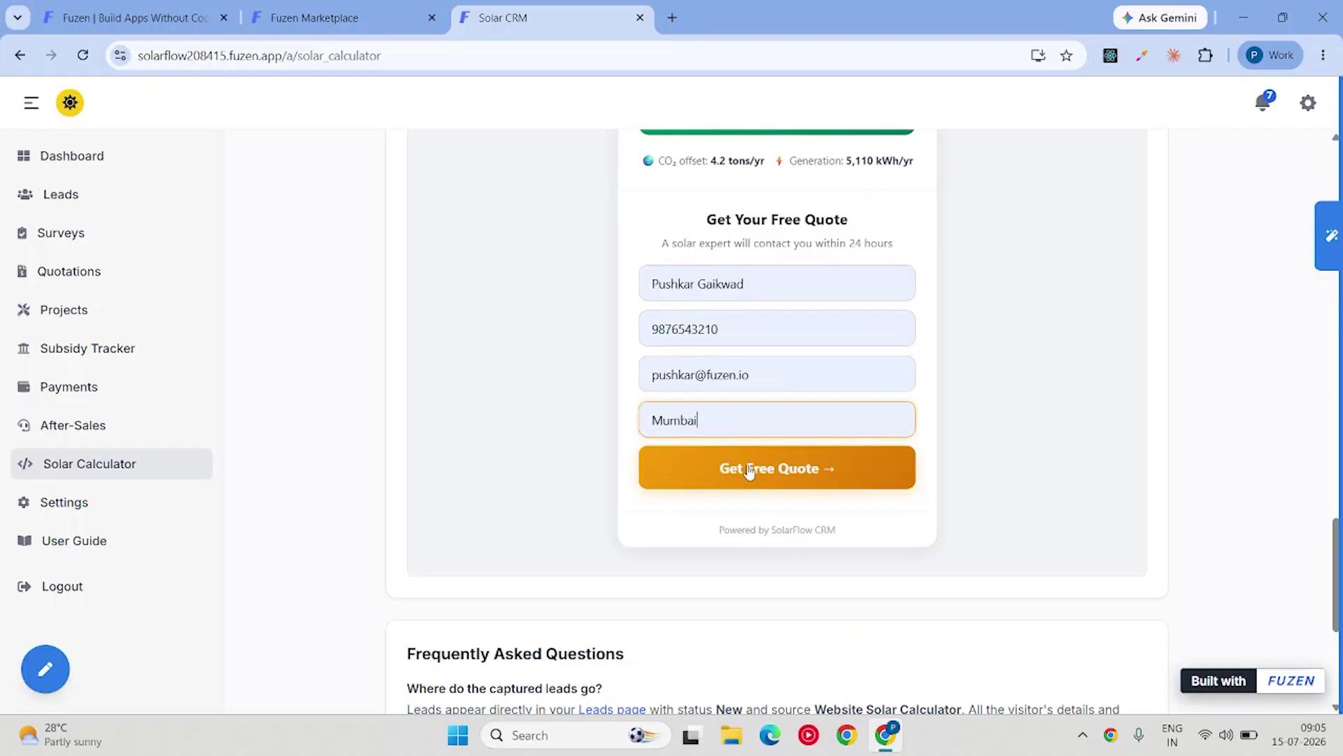
Replace the surname in the quote form's name field with Test and submit the free quote request.
drag(757, 285, 648, 284)
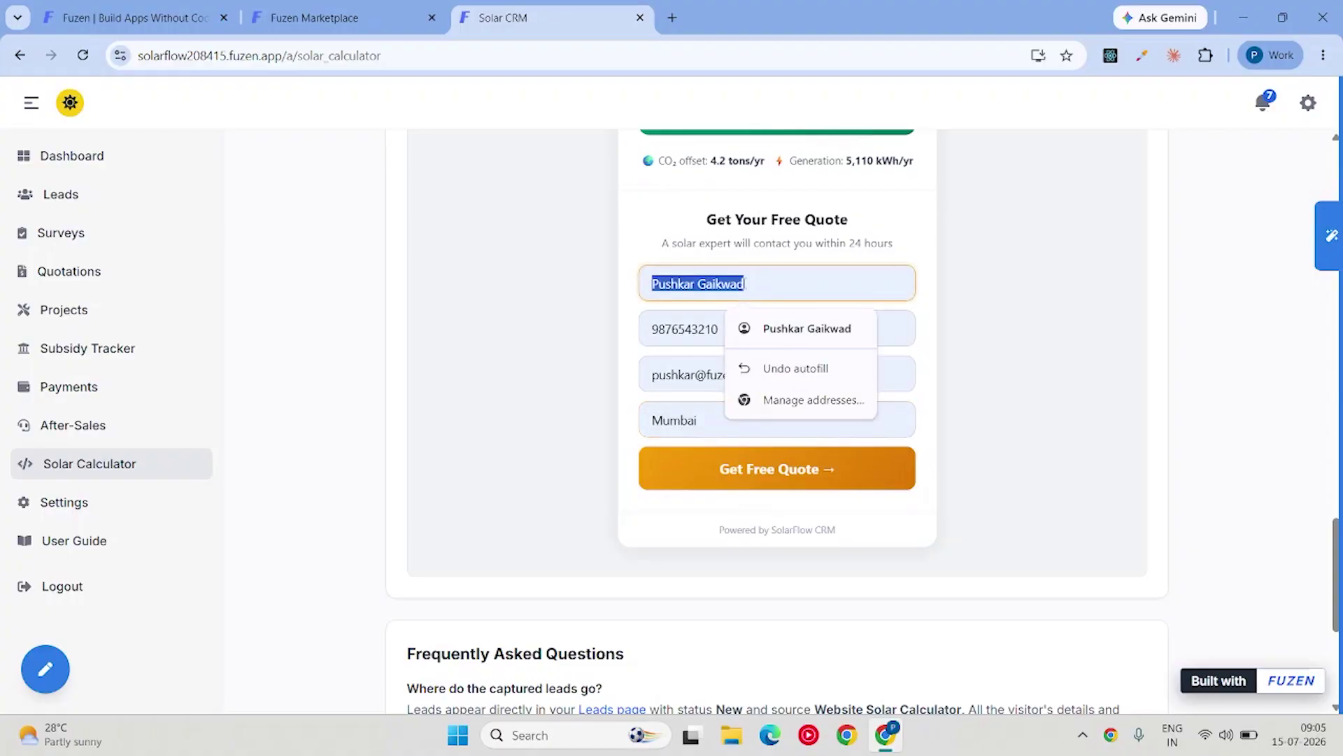
click(744, 284)
double_click(729, 283)
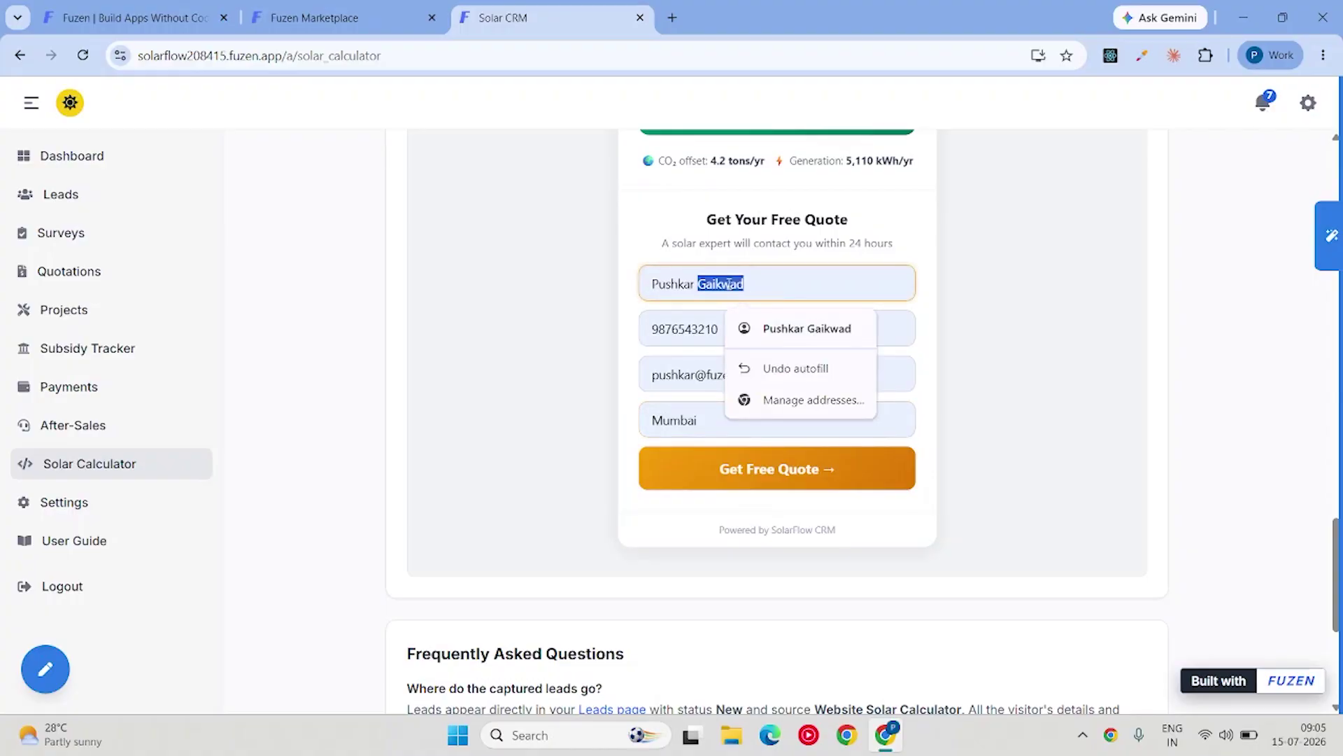
text(Test)
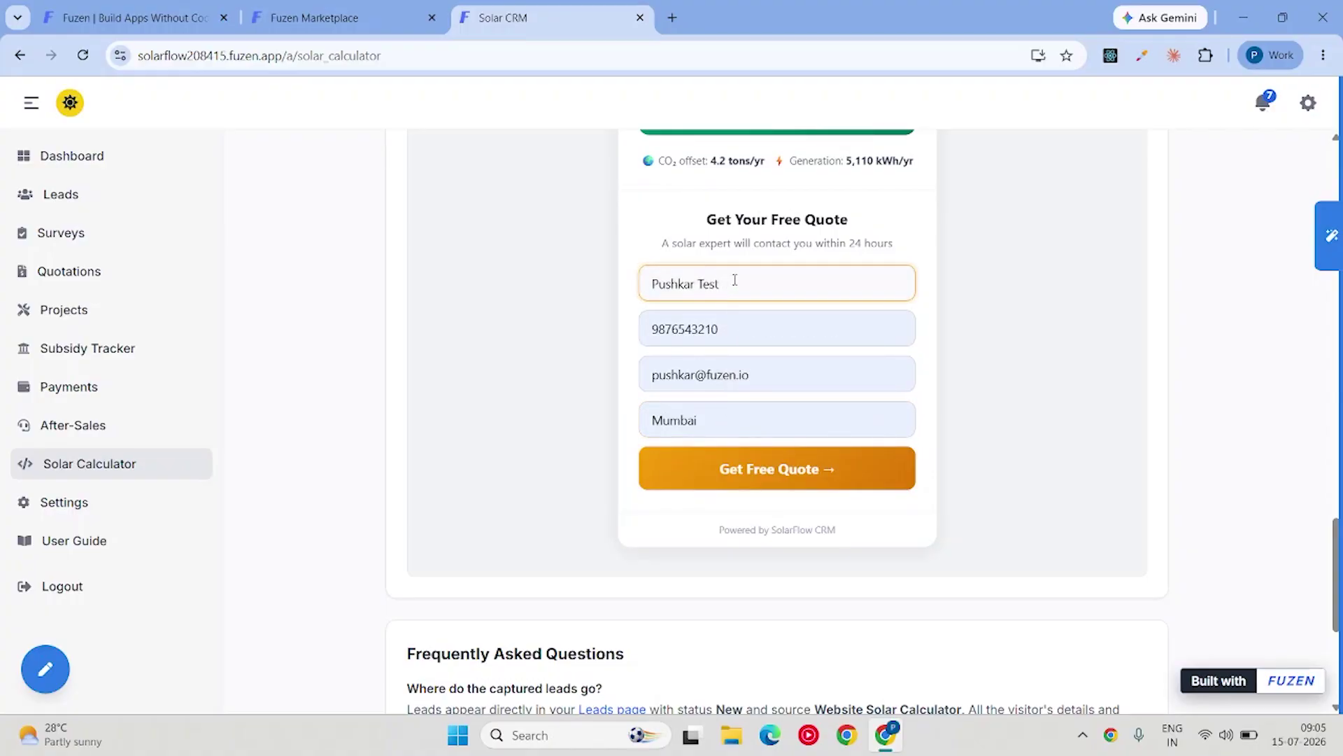
click(699, 284)
click(761, 472)
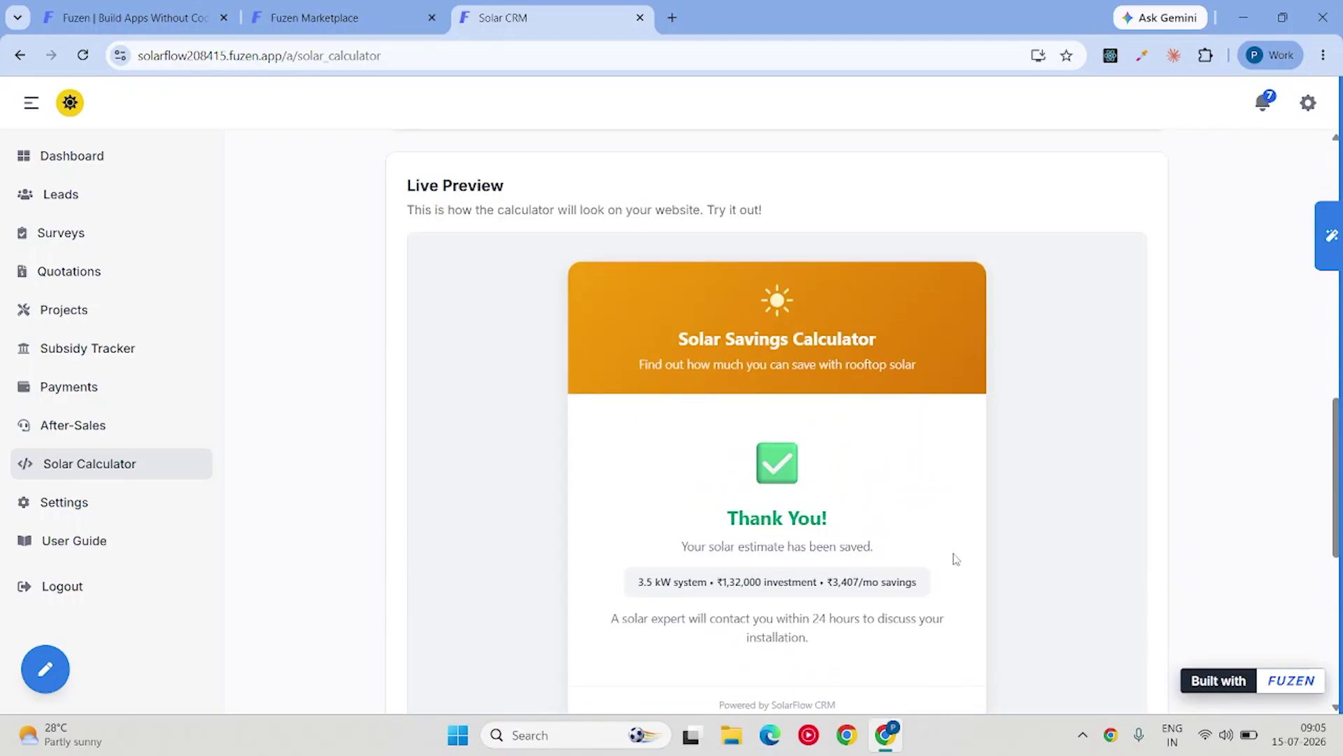
Read the calculator's thank-you message and open the CRM's Leads page in a new browser tab.
scroll(944, 543, down, 2)
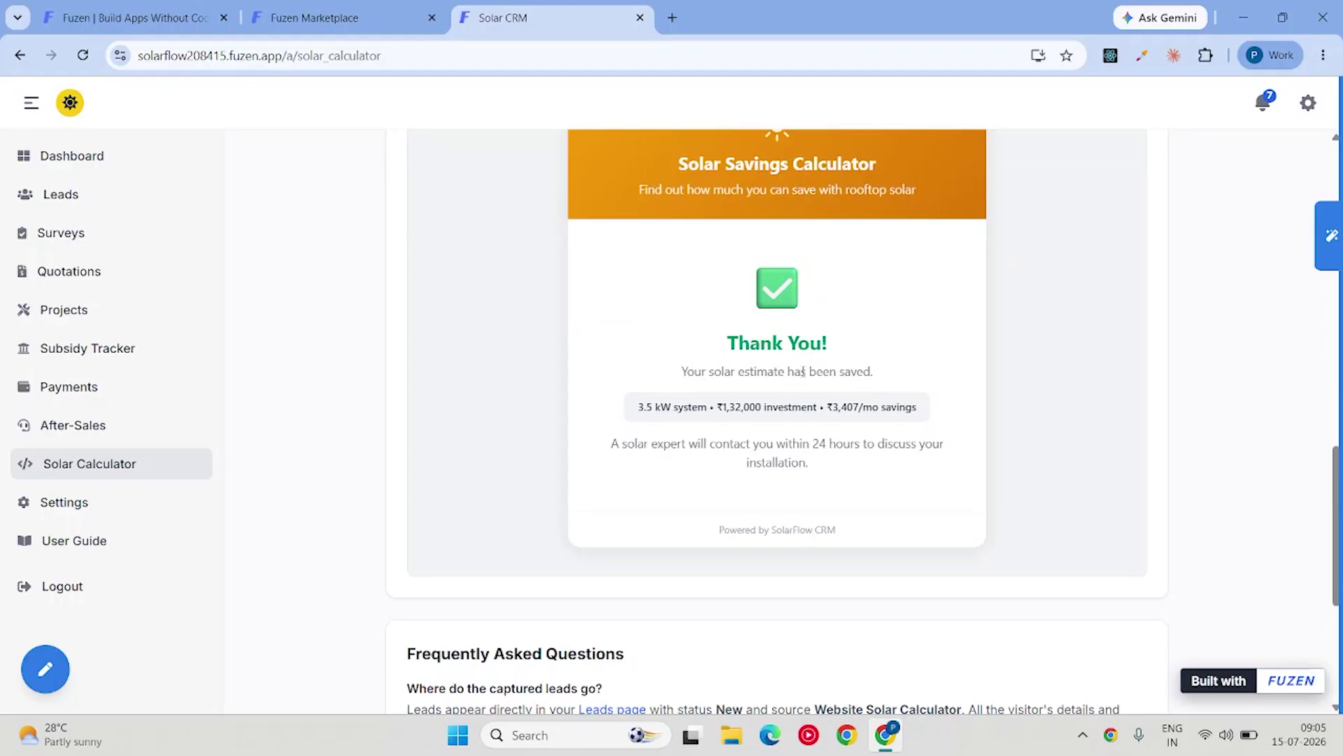
drag(766, 445, 837, 446)
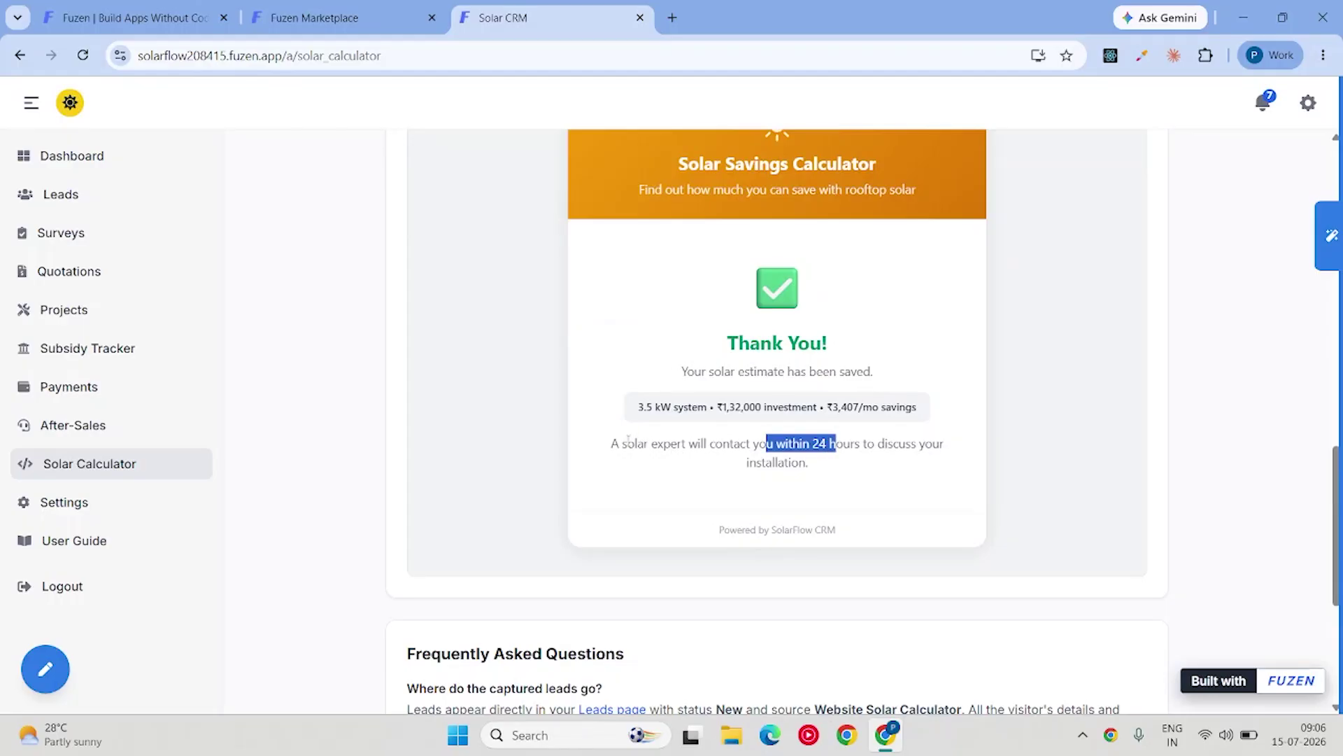
drag(618, 444, 852, 460)
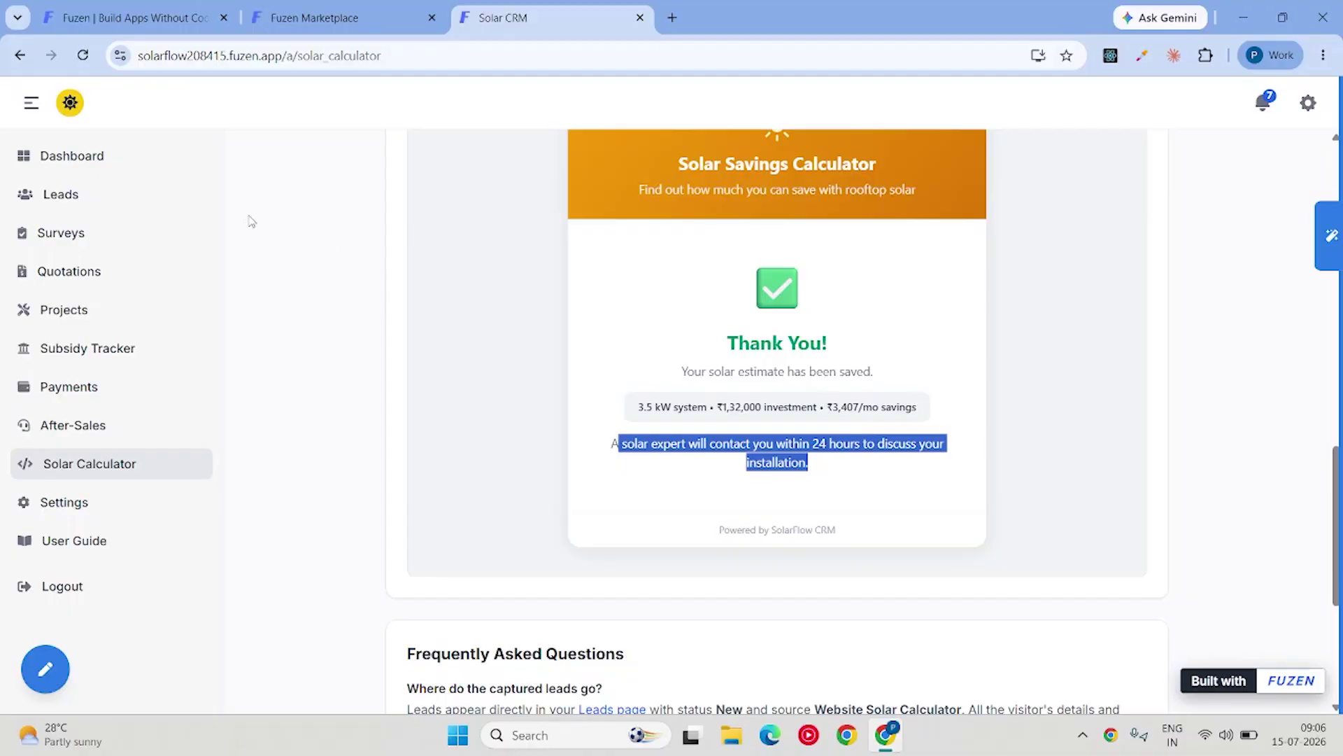
right_click(68, 202)
click(107, 221)
click(755, 15)
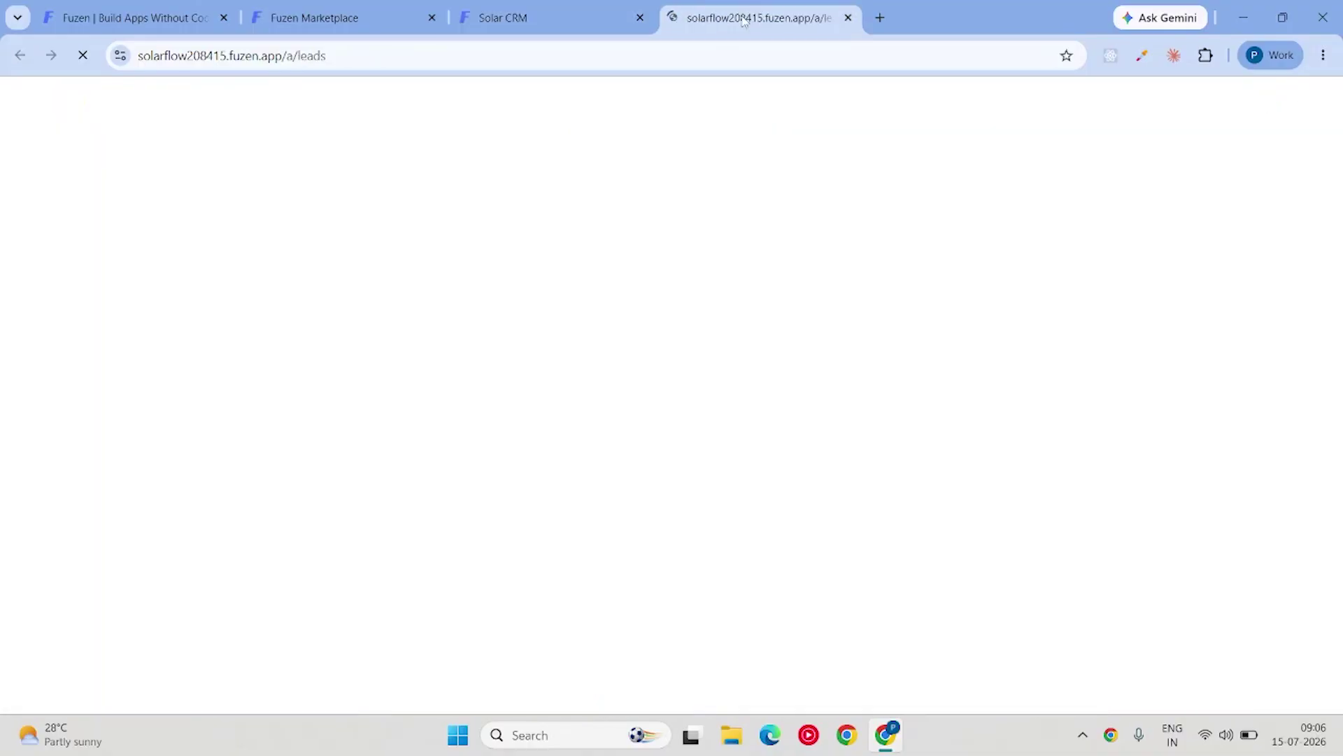
click(543, 17)
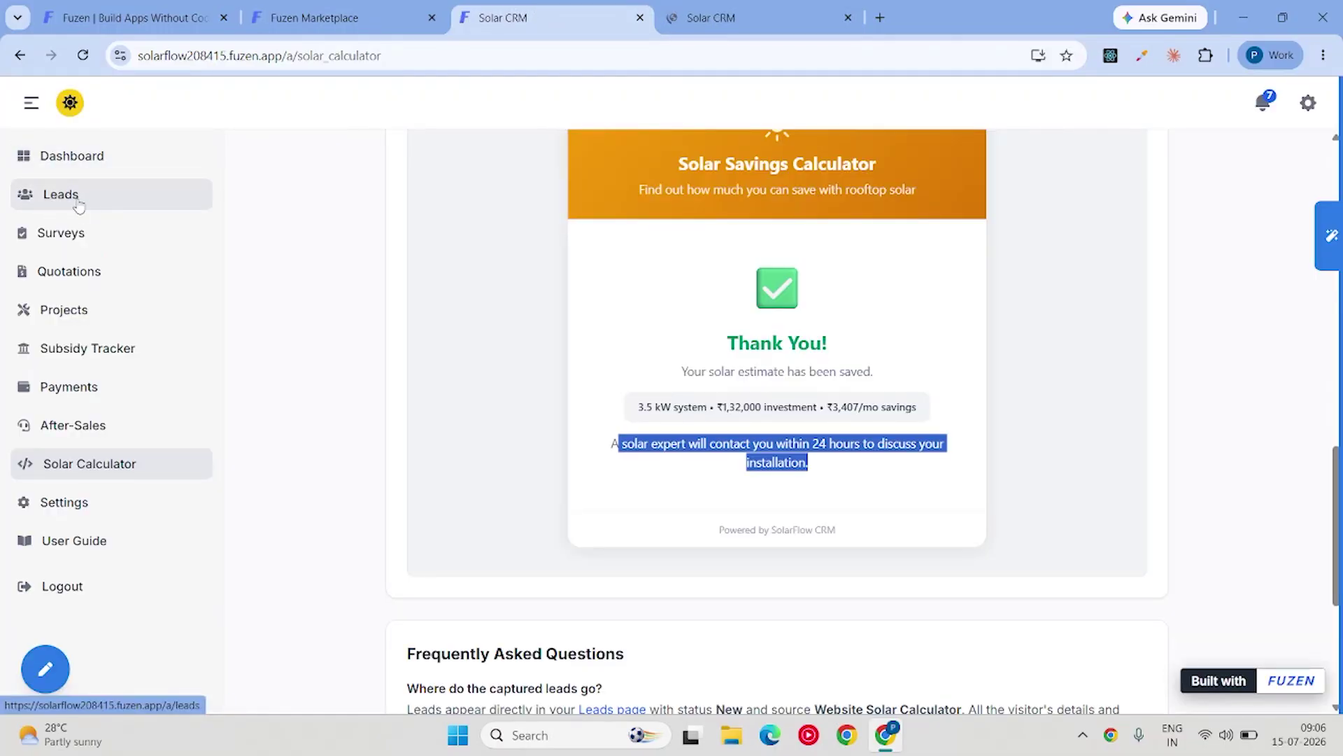
click(773, 15)
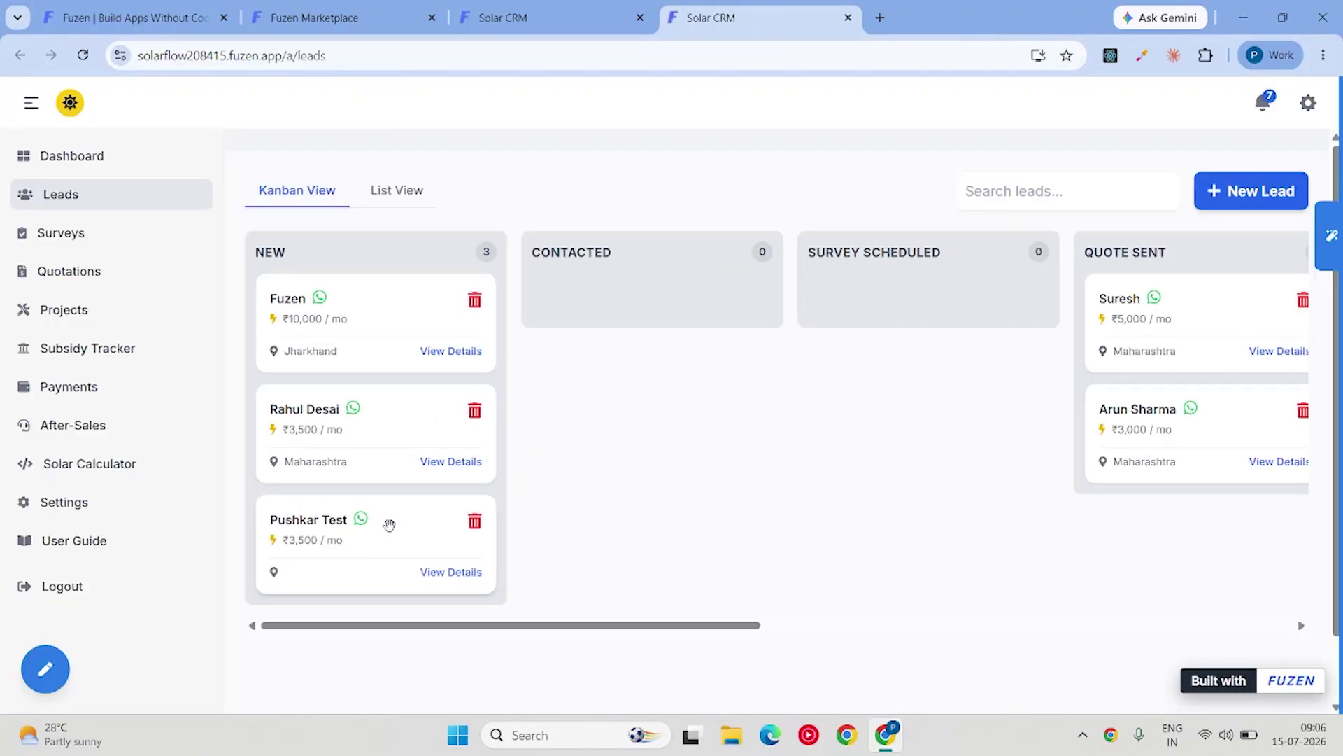
Open the details of the new test lead and check its monthly bill, mobile number and lead source.
click(445, 578)
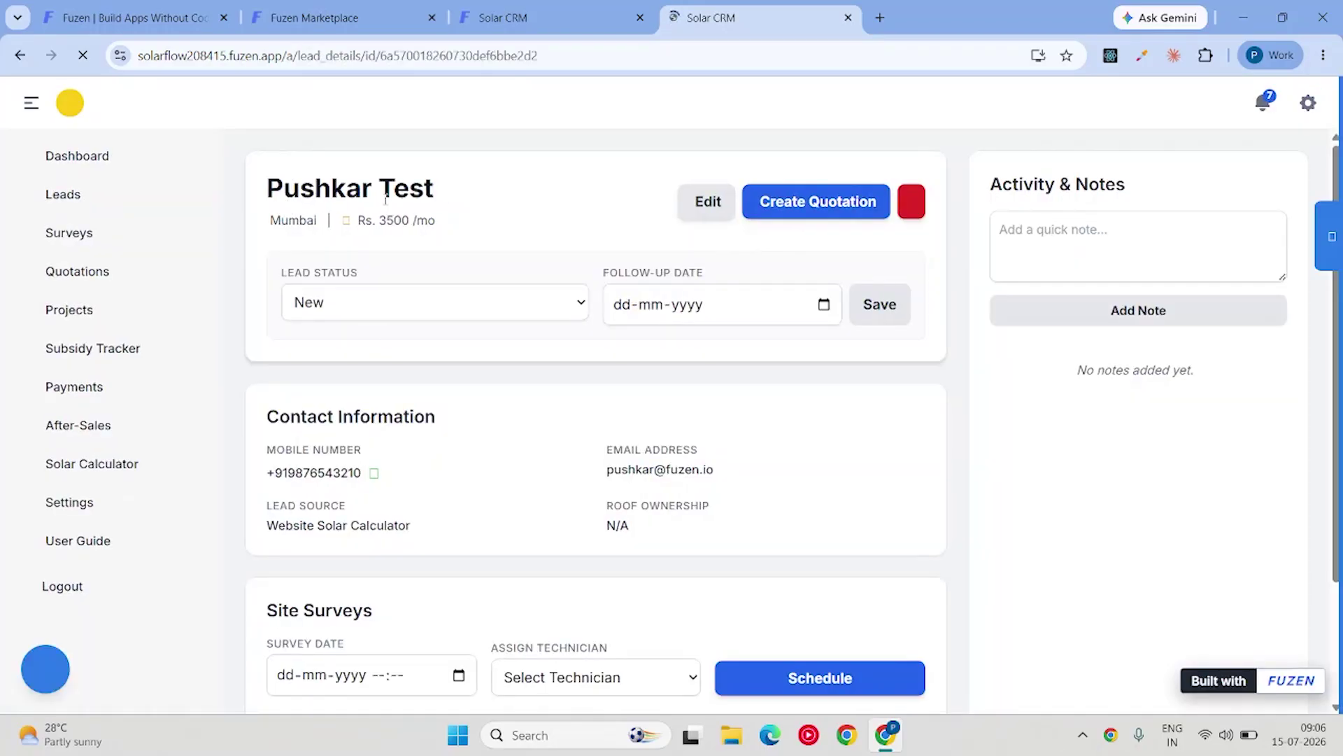
drag(375, 220, 411, 220)
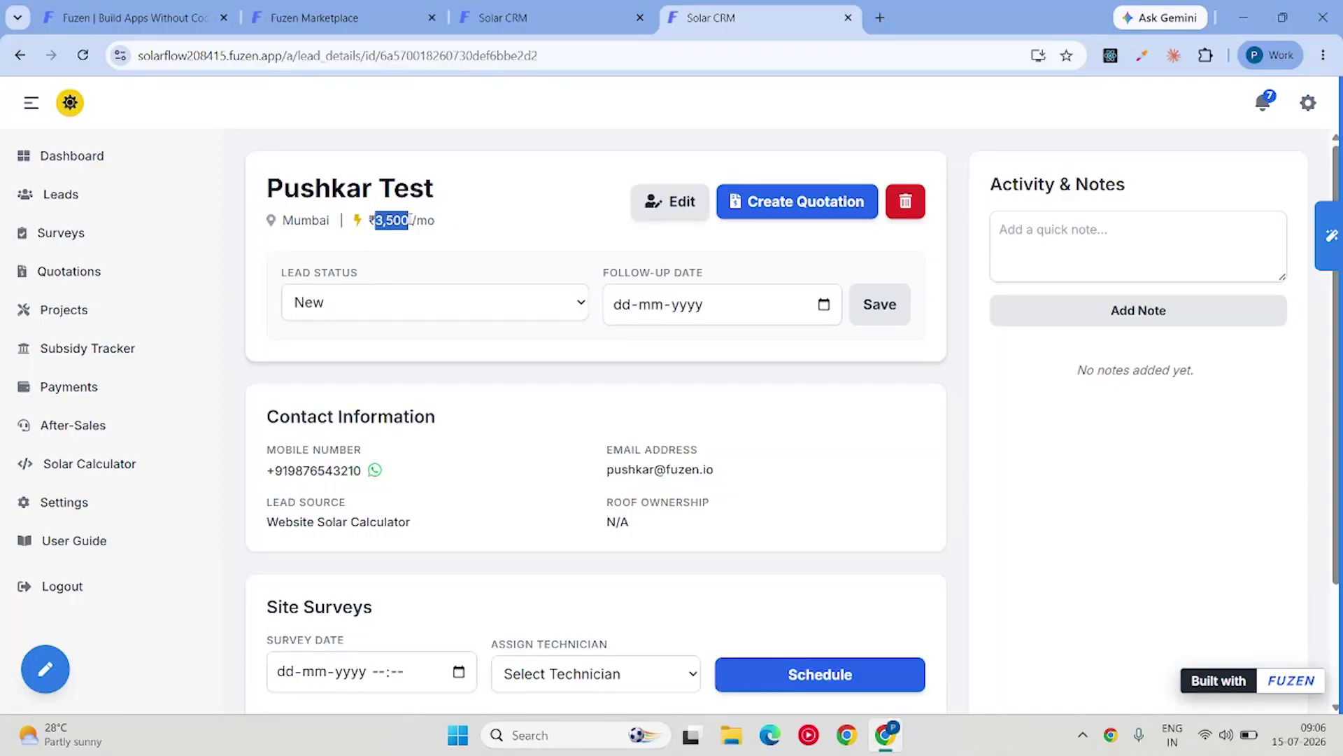
drag(288, 470, 362, 470)
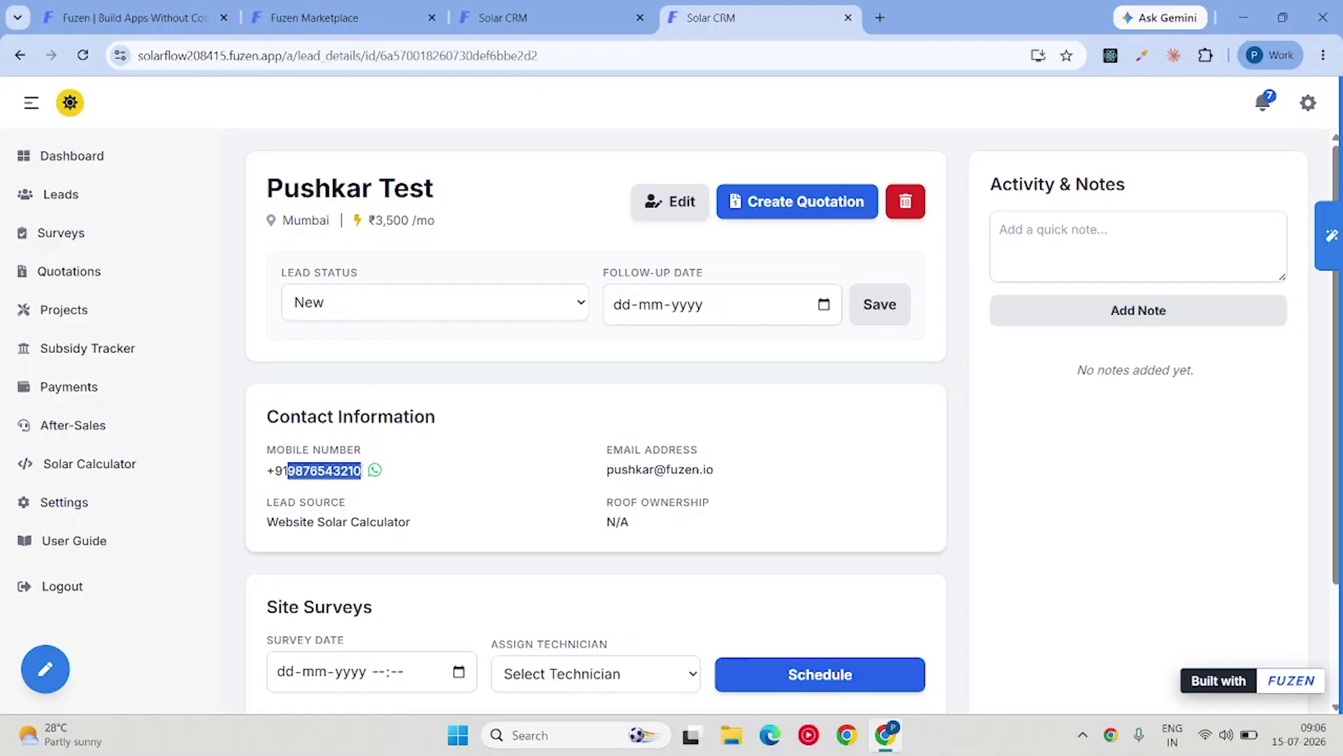
scroll(330, 392, down, 2)
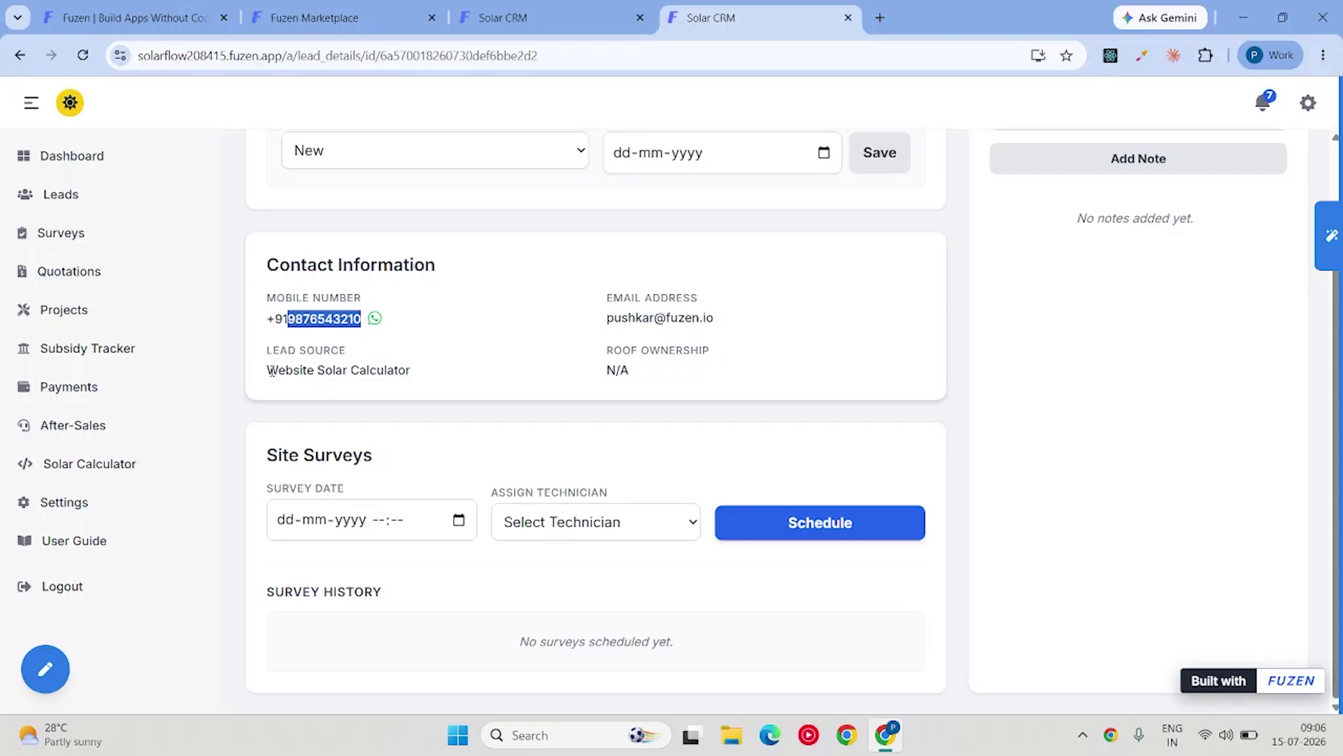
drag(268, 371, 411, 371)
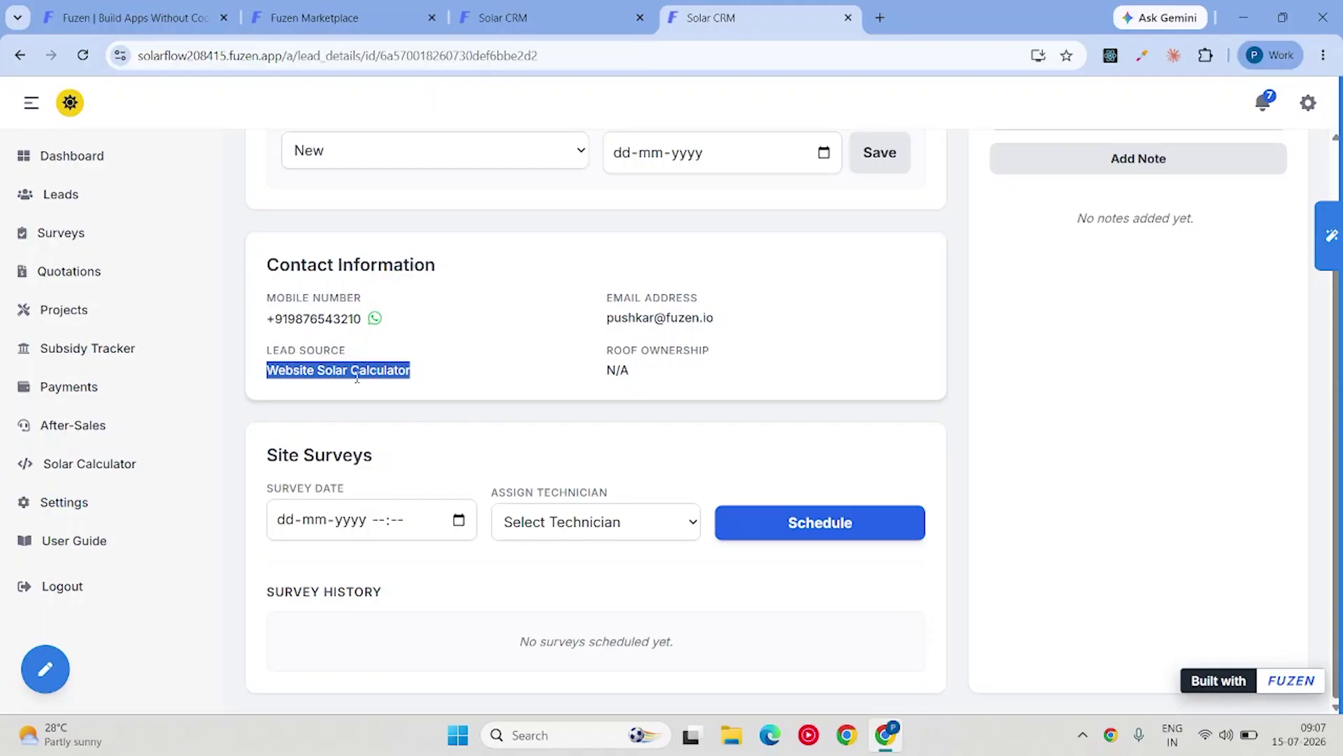
scroll(356, 377, up, 2)
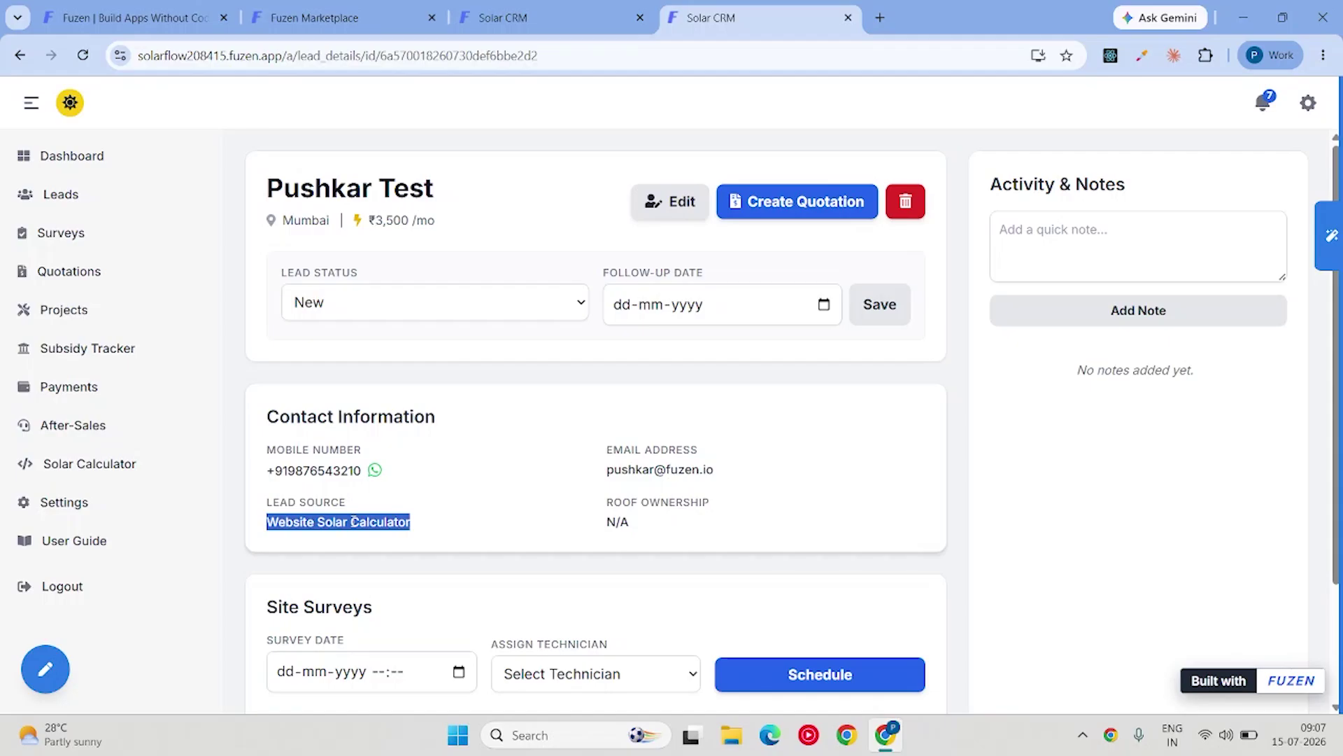
drag(434, 220, 372, 220)
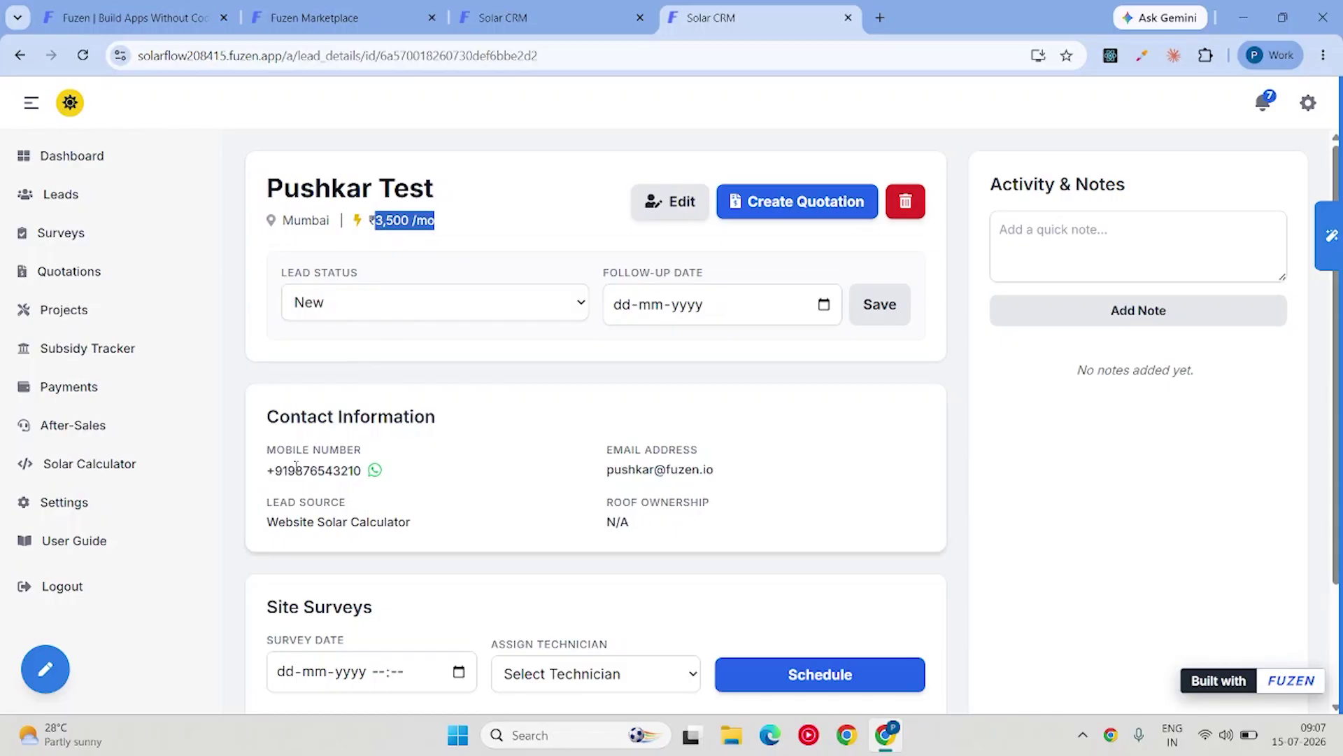
double_click(319, 473)
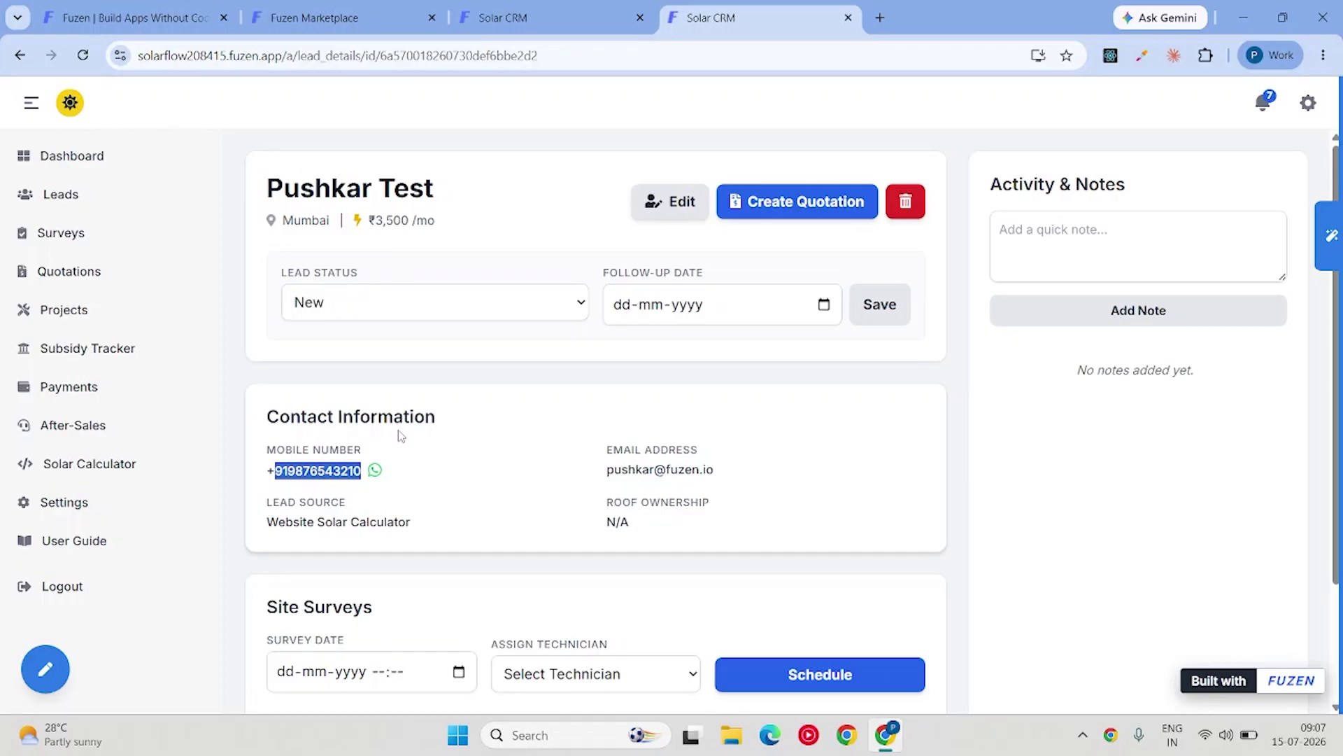
Return to the Solar Calculator page and look at the AI chat for requesting app changes, closing it again.
click(547, 25)
scroll(641, 185, up, 3)
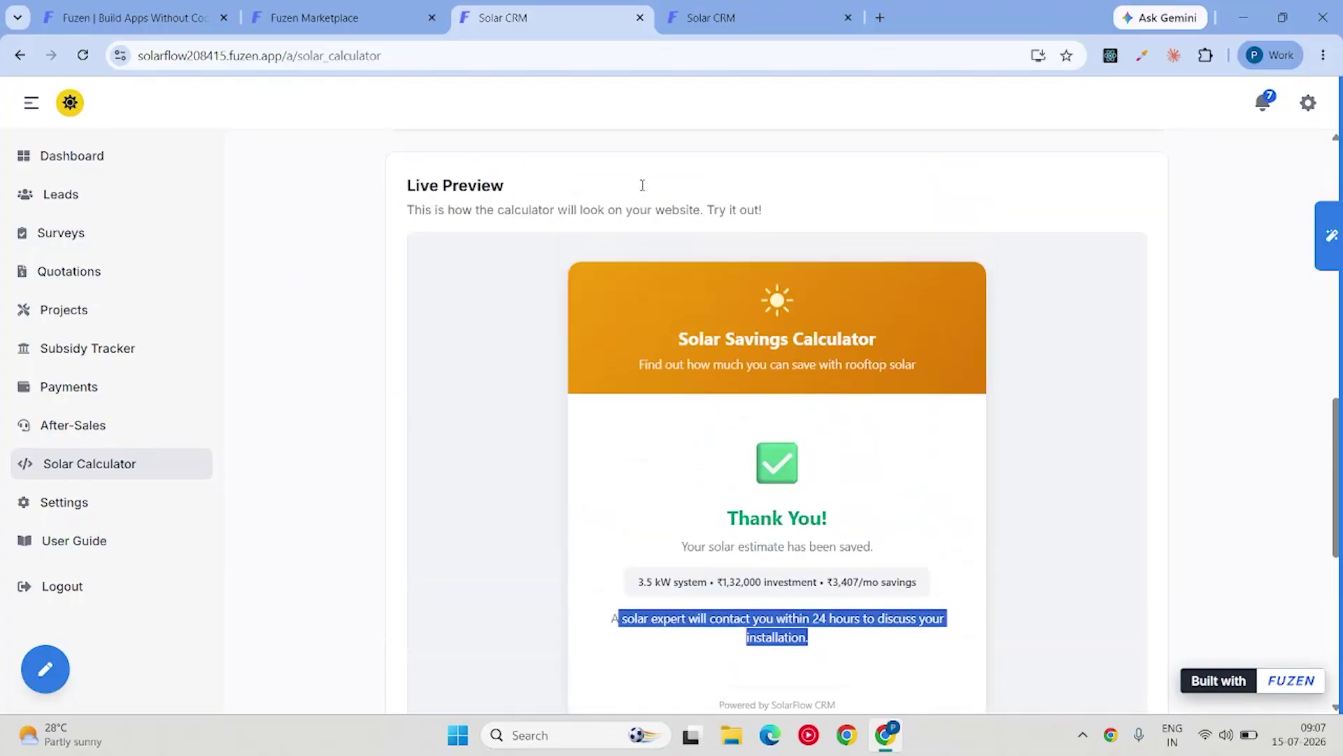
click(1329, 234)
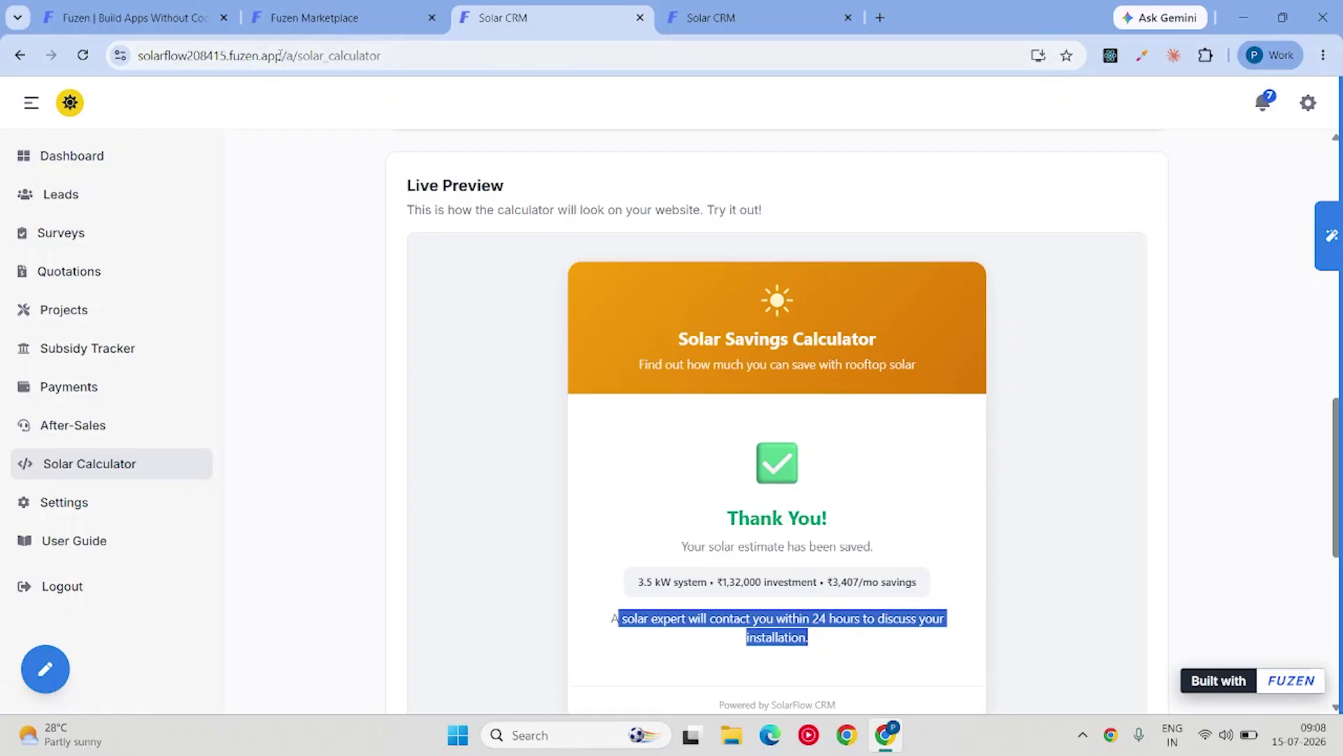
click(1324, 233)
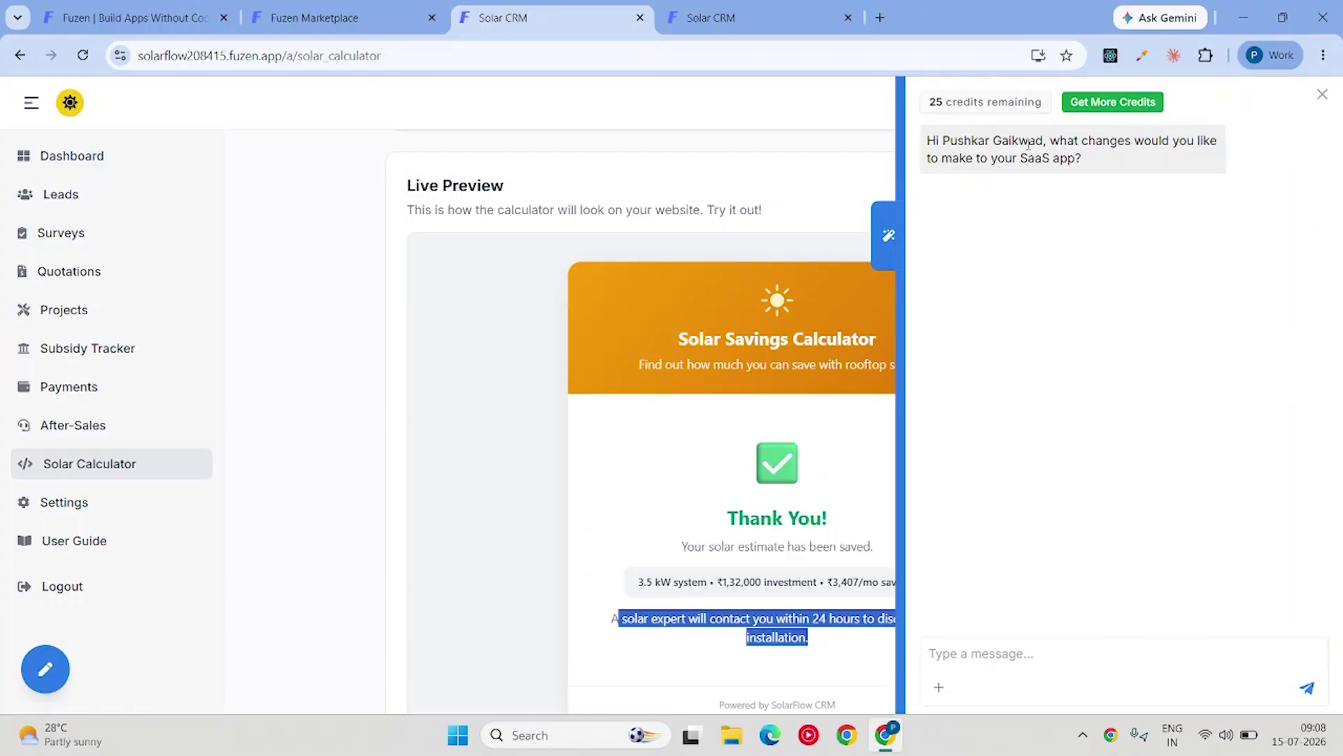
click(994, 647)
click(1322, 94)
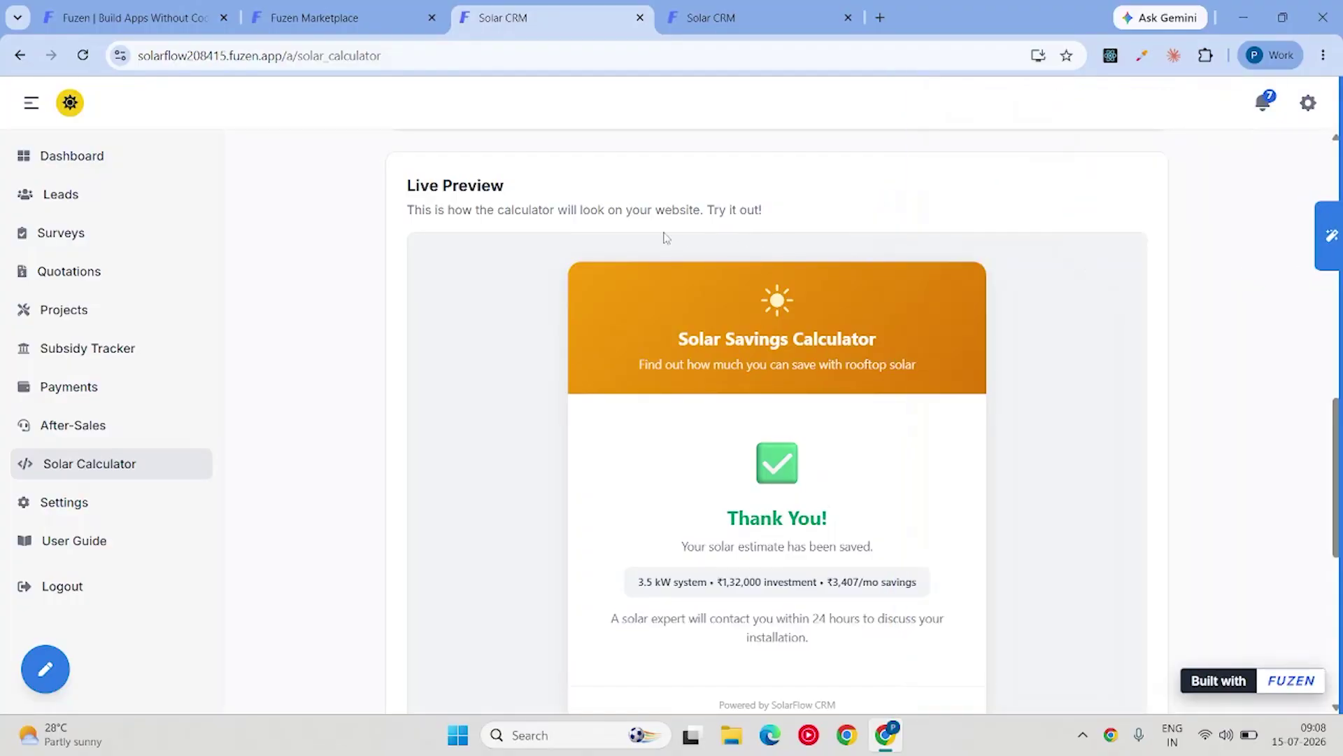
click(1327, 236)
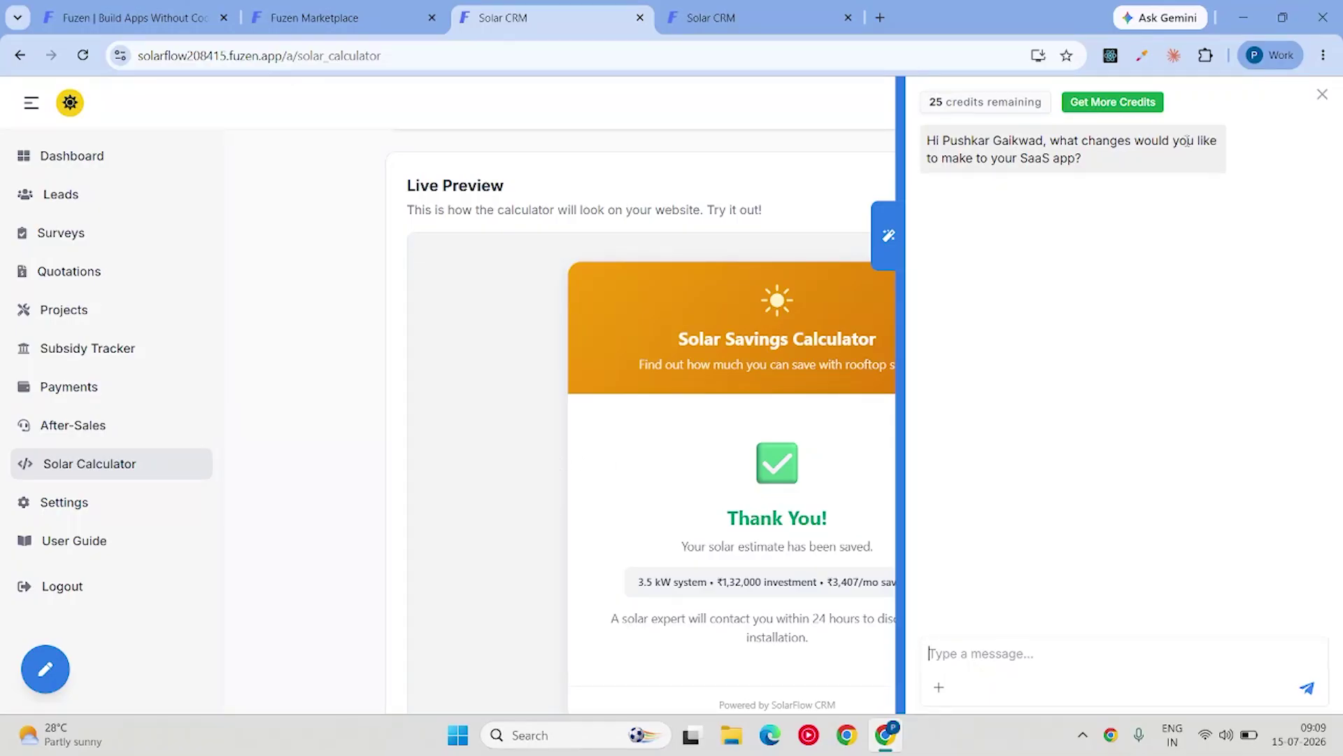
click(1323, 93)
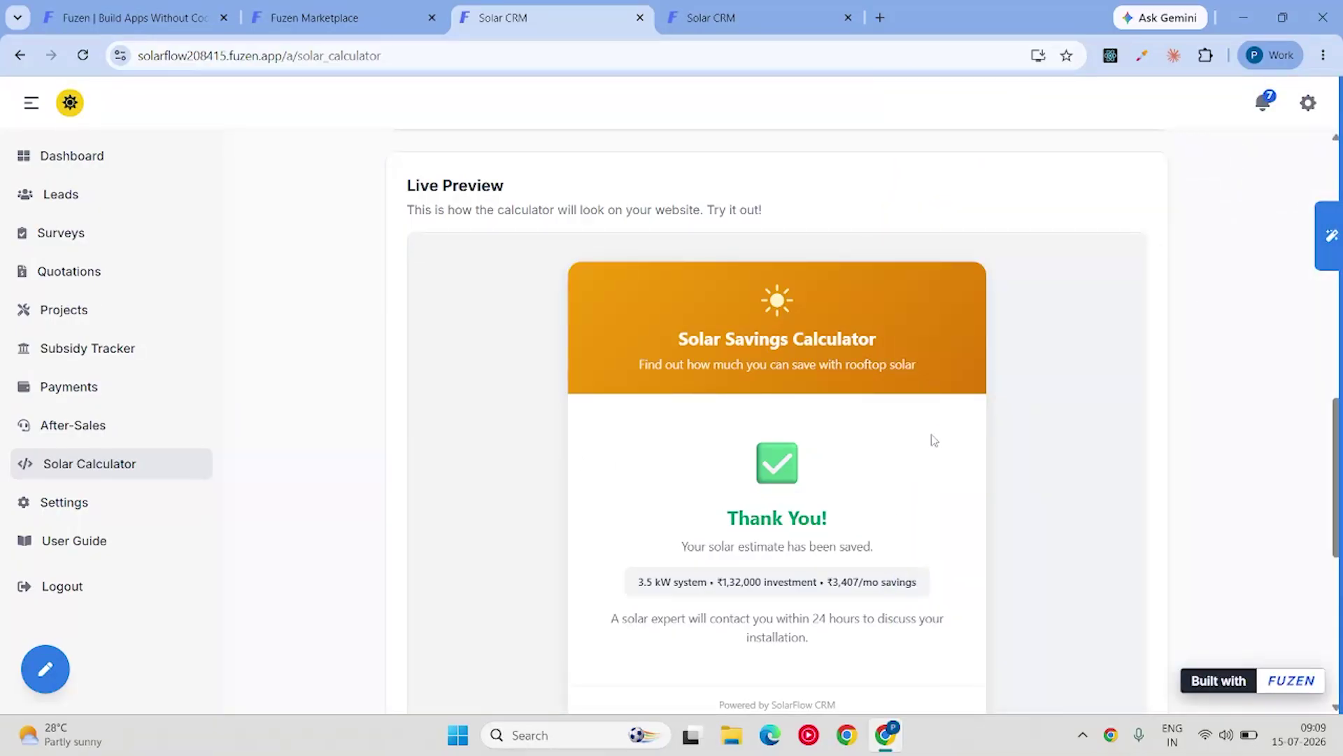
Review the Solar Calculator page from its embed code through the WordPress setup instructions to the live preview.
scroll(931, 438, up, 13)
scroll(931, 437, down, 4)
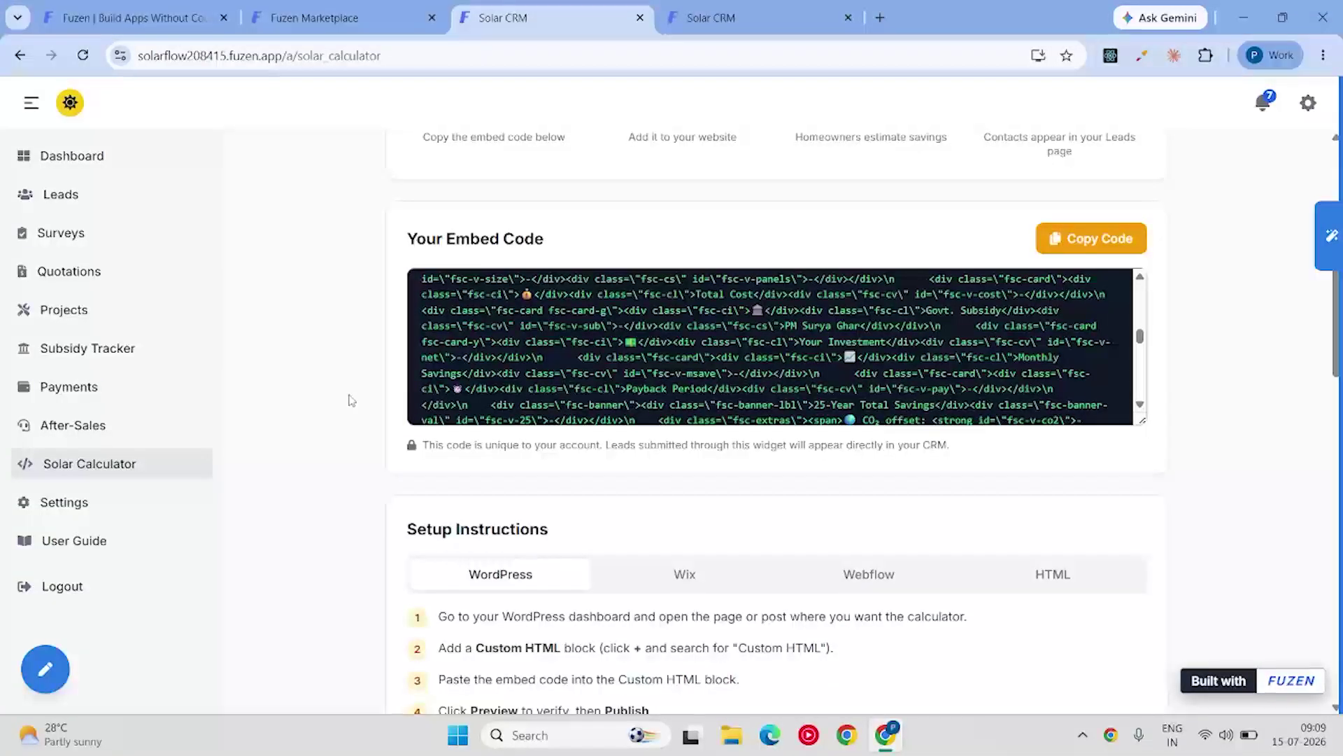
scroll(888, 549, down, 5)
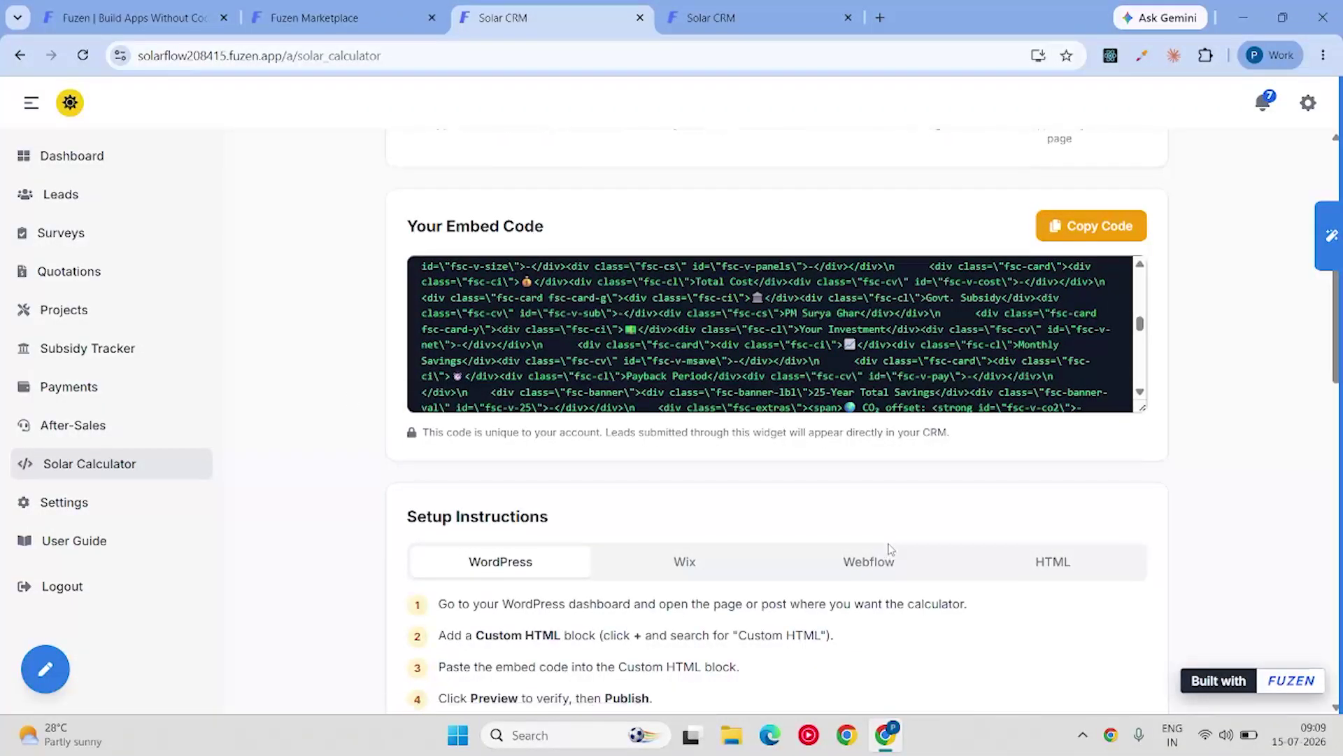
scroll(889, 548, down, 4)
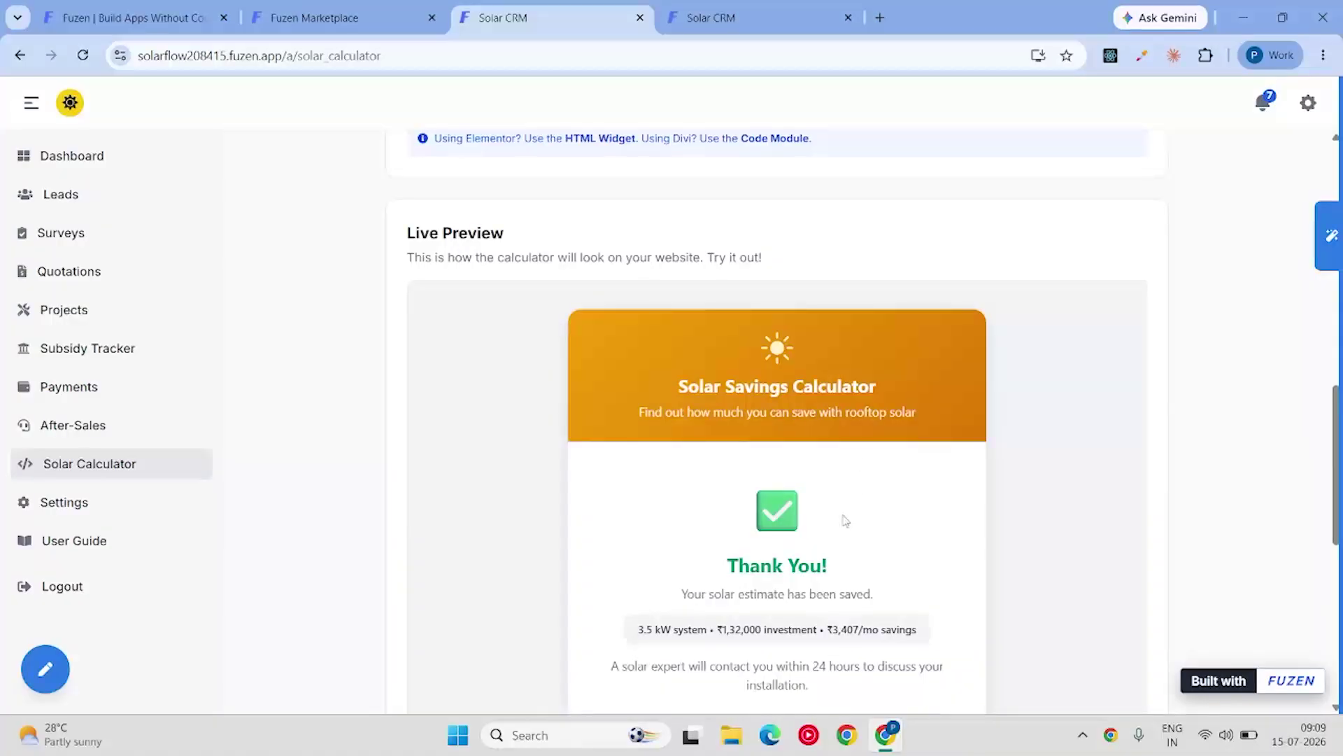
scroll(845, 521, up, 7)
scroll(840, 273, down, 4)
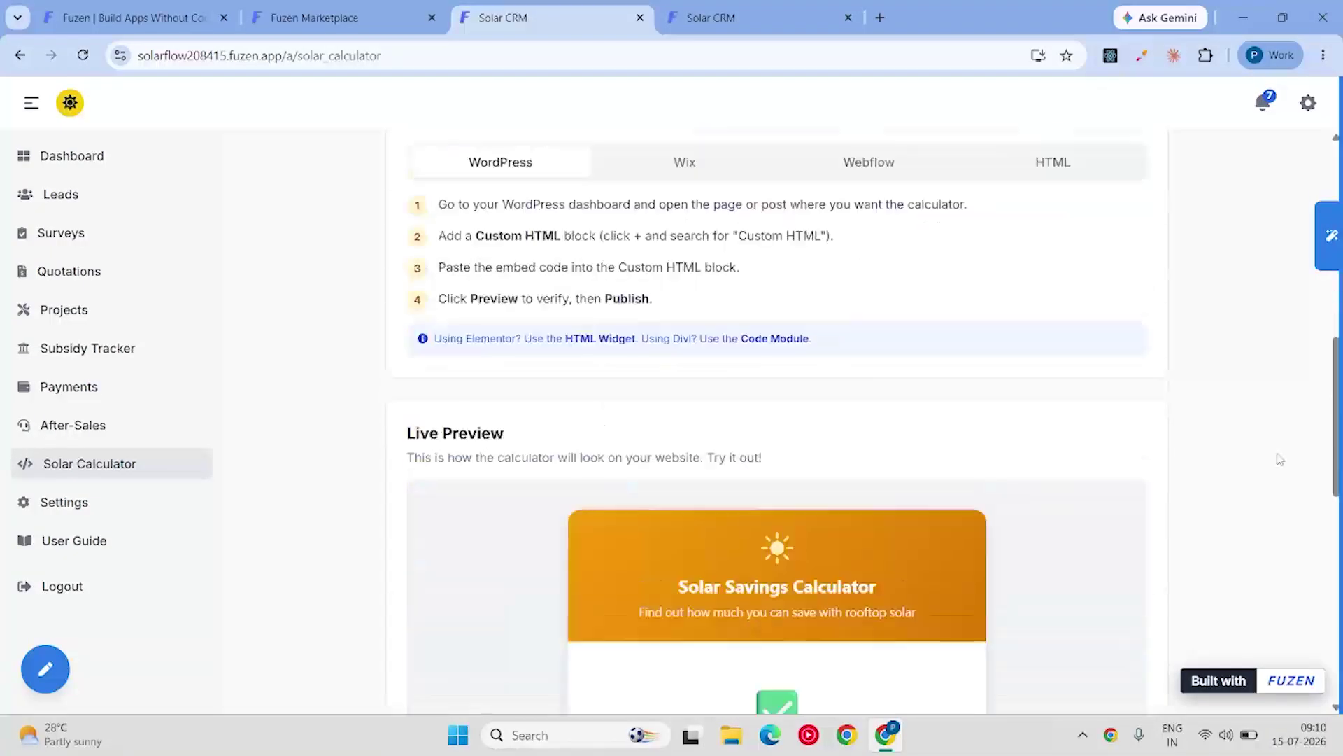
scroll(938, 473, down, 3)
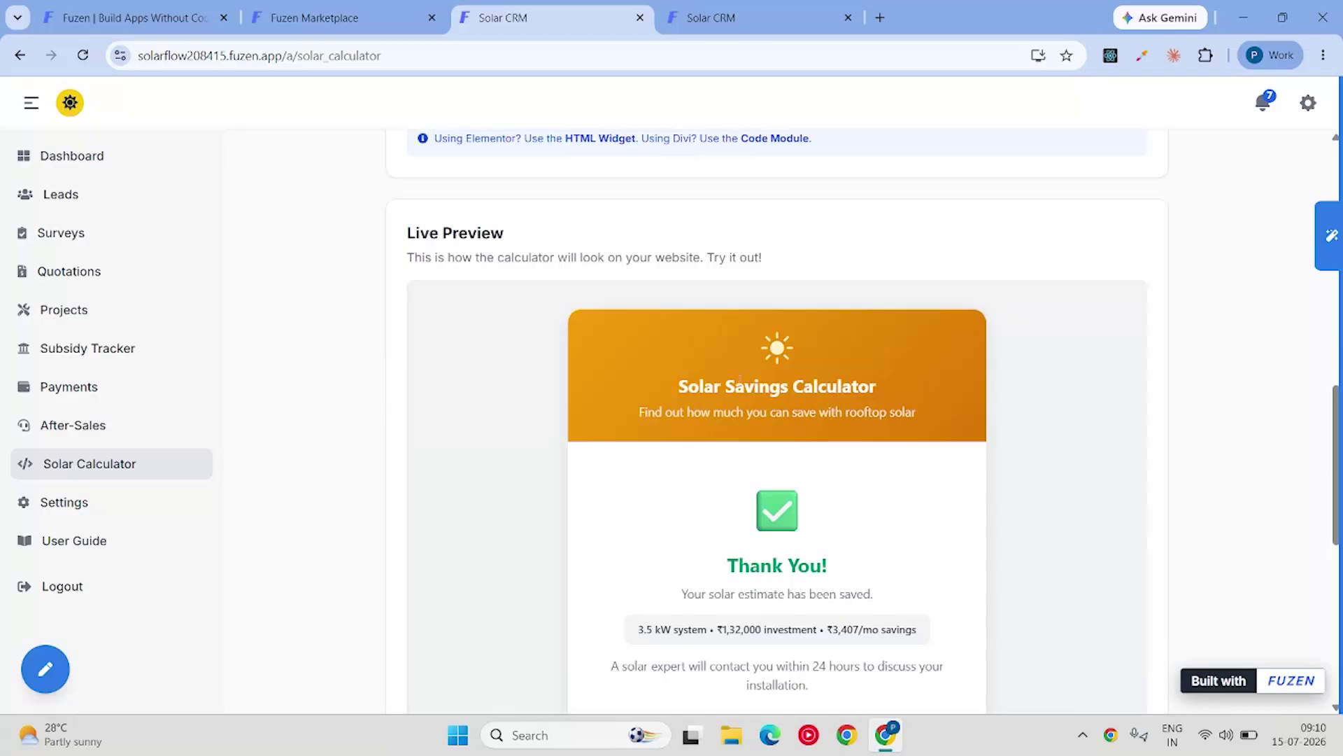
Open the AI chat for requesting app changes beside the calculator's live preview and close it again.
scroll(640, 359, down, 1)
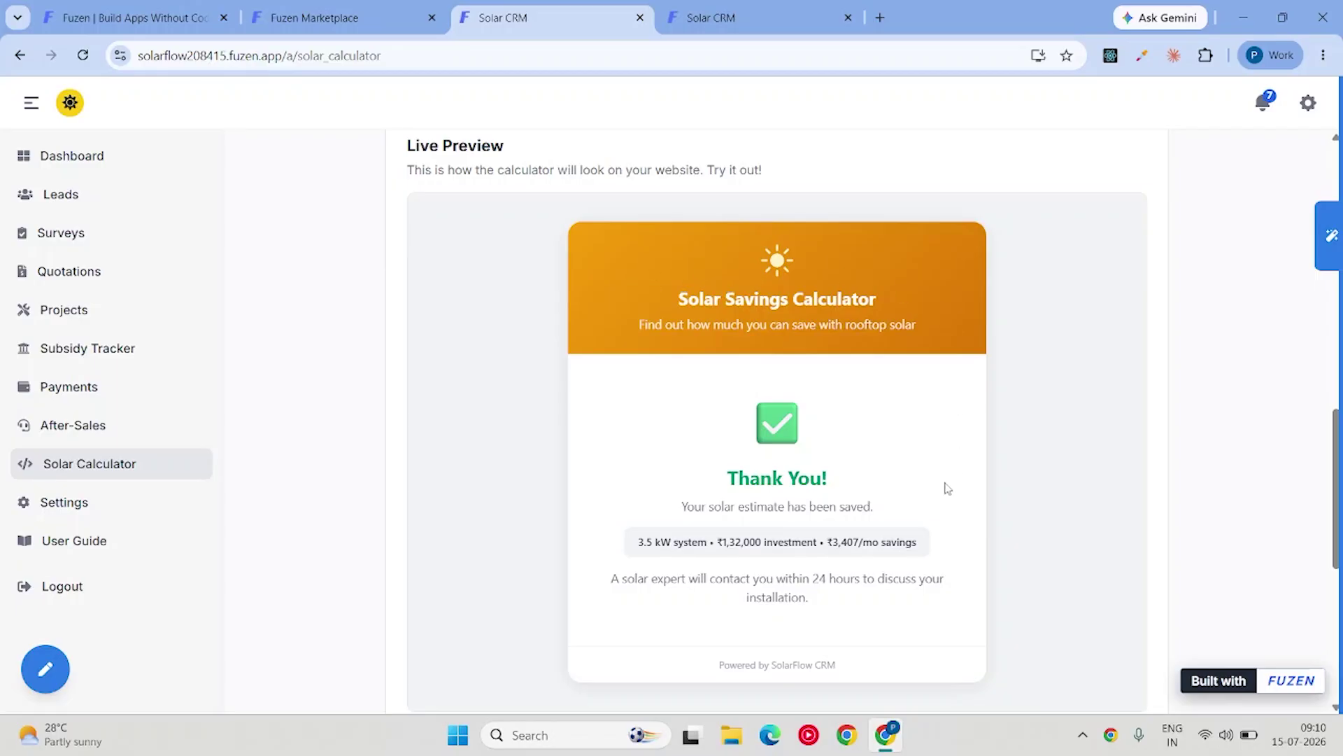
click(1324, 248)
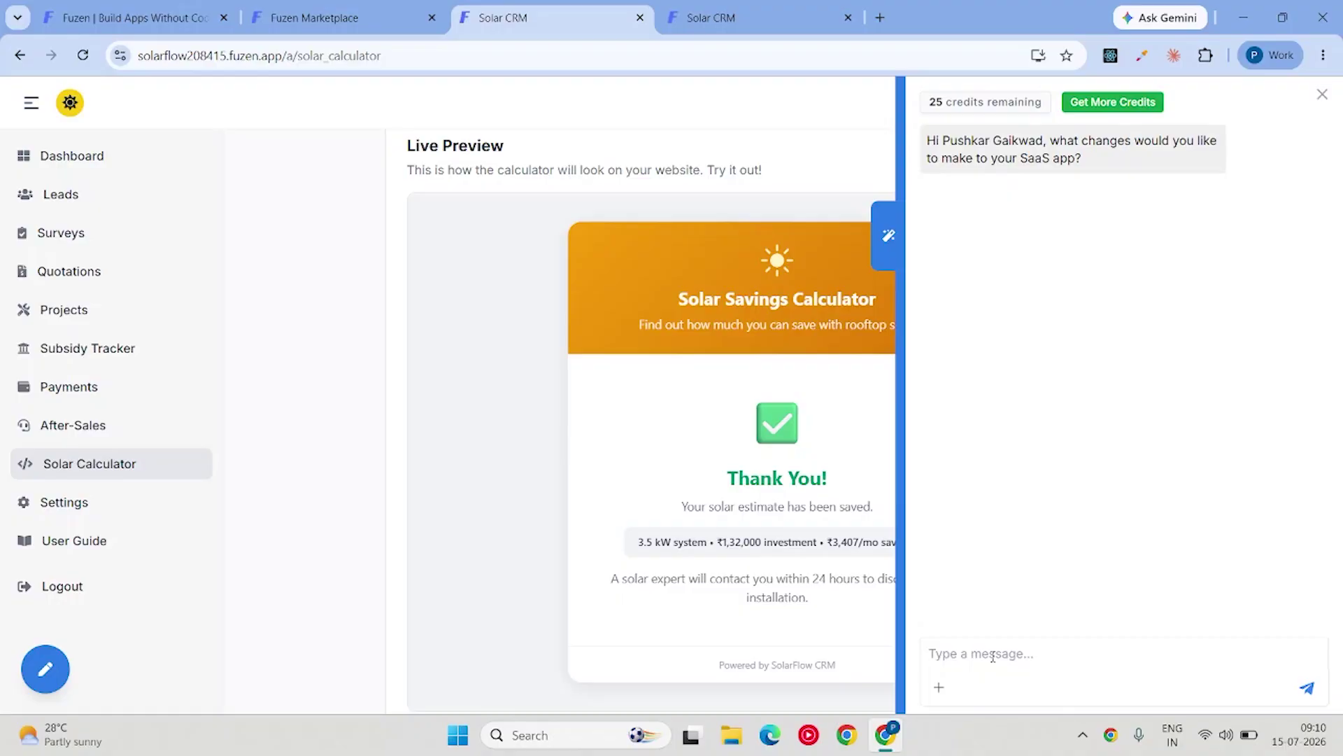
click(651, 289)
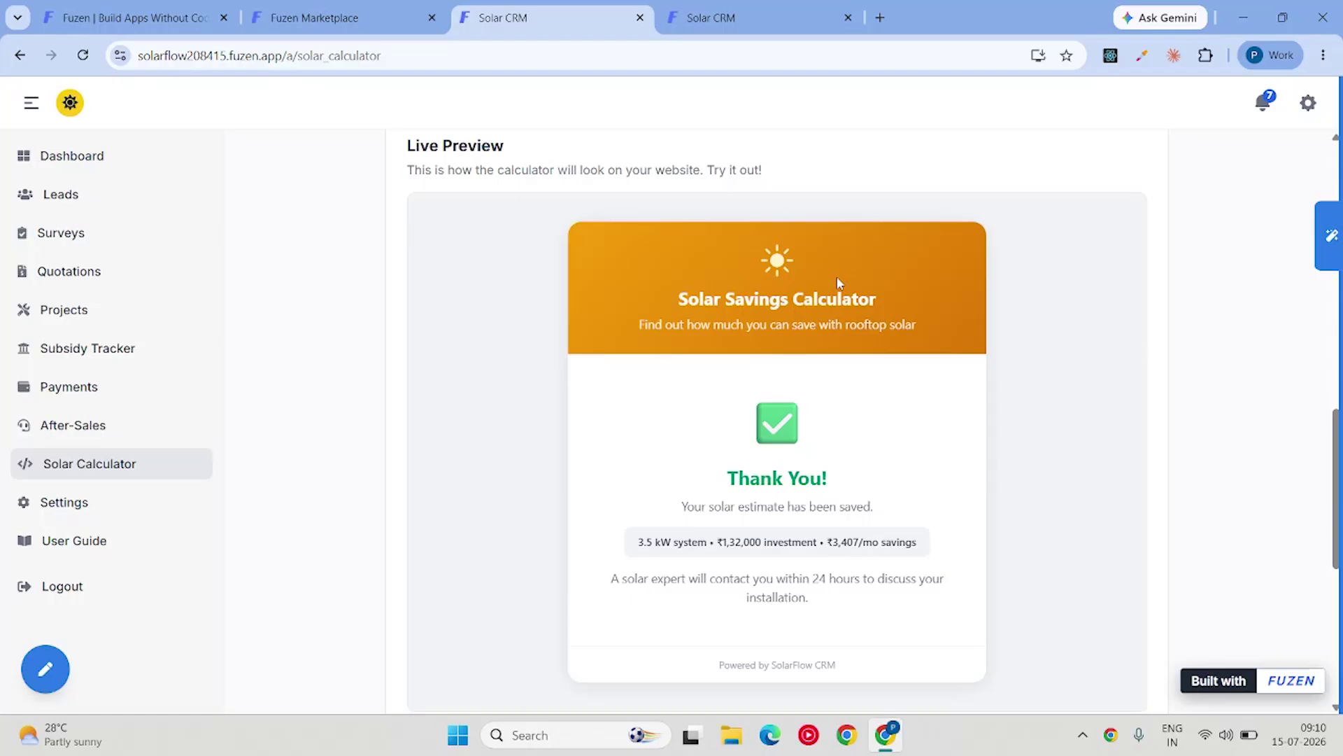
Go over the calculator's embed code and WordPress setup steps once more and return to the test lead's details.
scroll(837, 280, up, 4)
scroll(831, 329, down, 2)
scroll(832, 332, down, 1)
scroll(785, 359, up, 8)
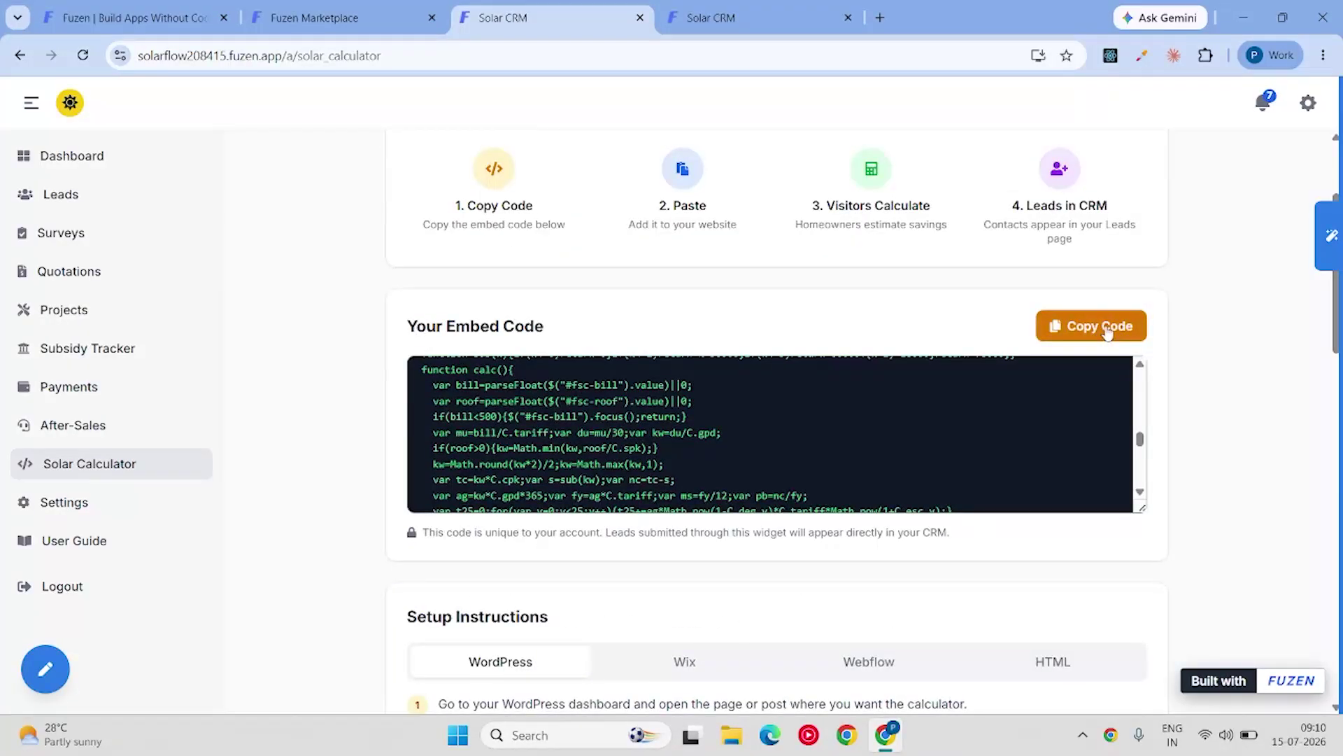
scroll(998, 363, down, 3)
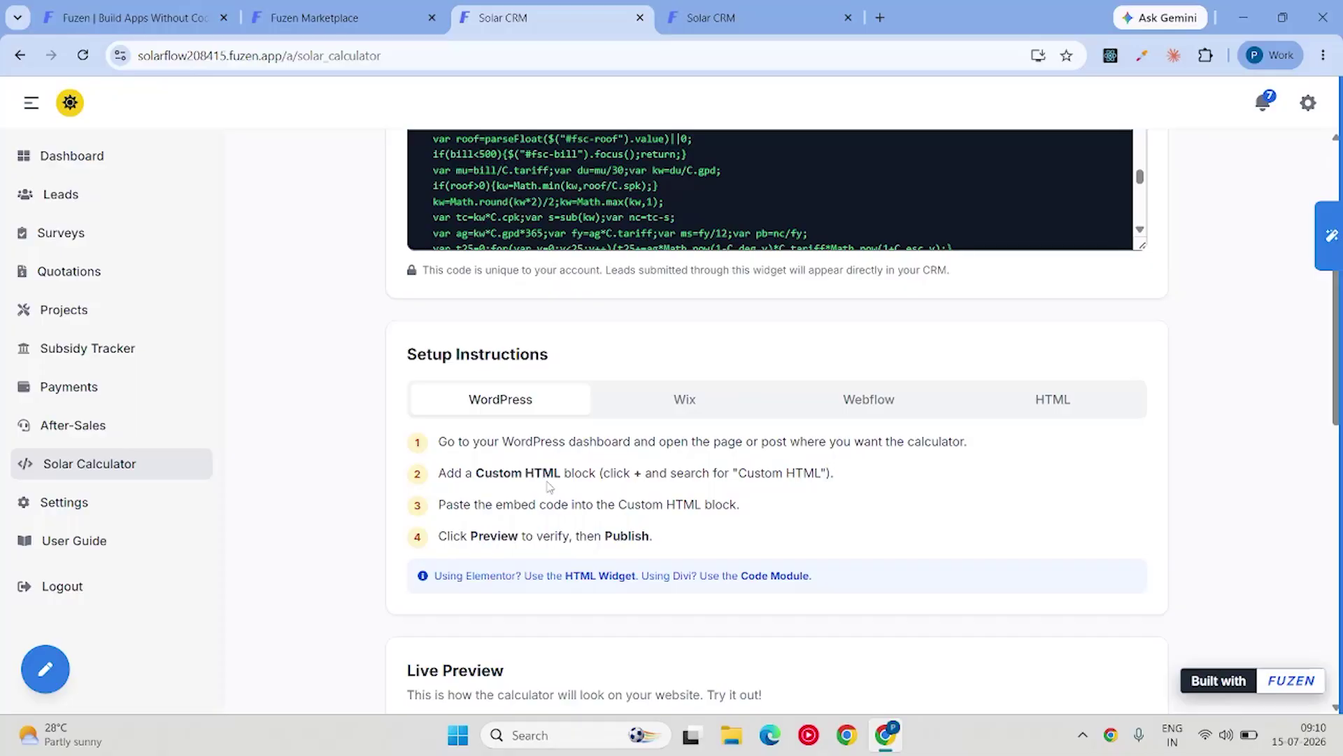
scroll(546, 482, down, 5)
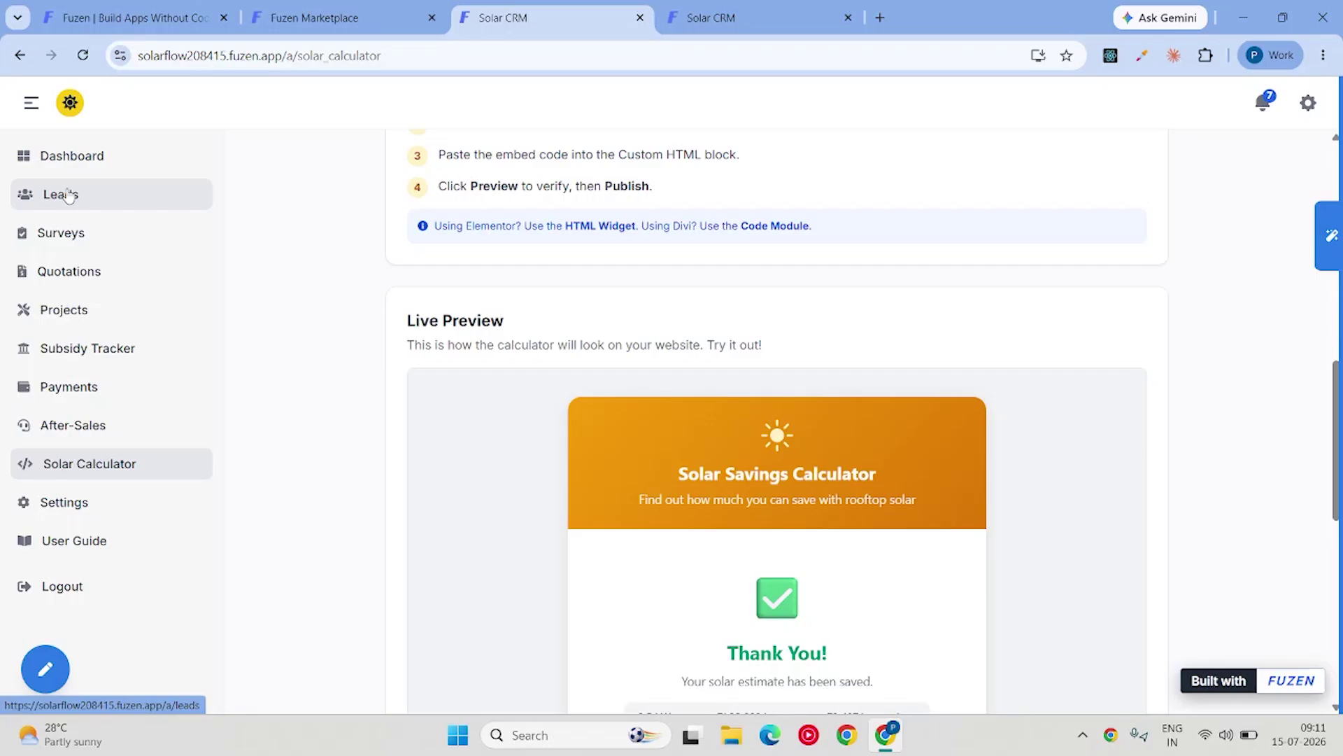
click(717, 15)
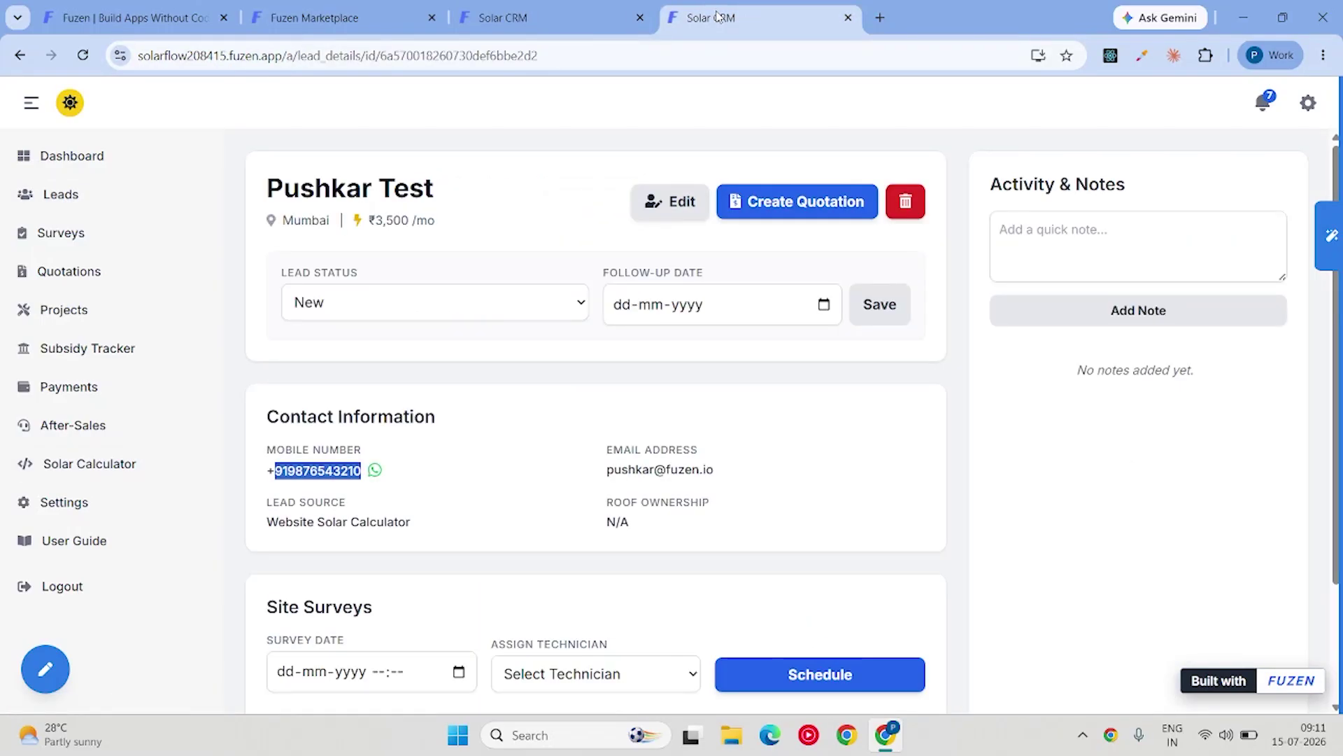